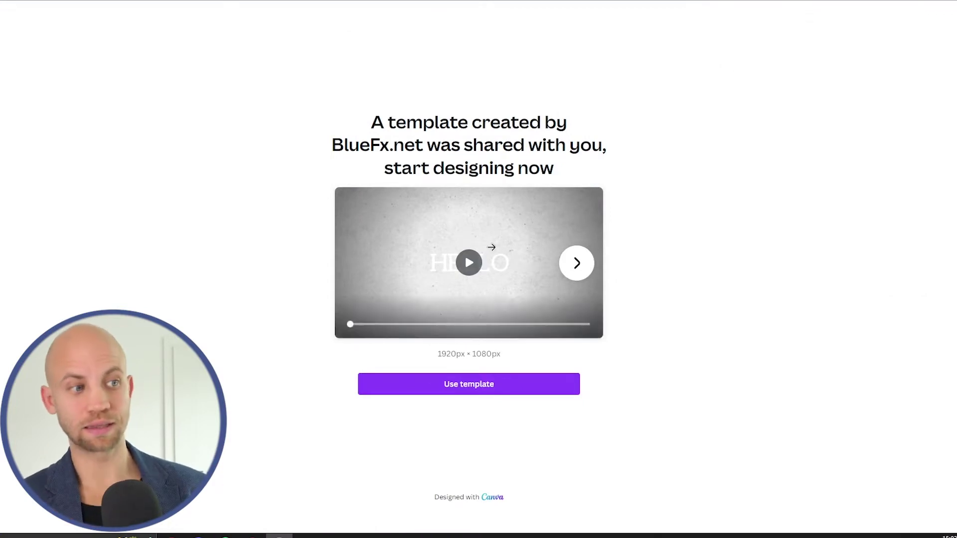
- Play the shared BlueFx.net HELLO template preview, then open it in the editor with Use template
left_click(467, 264)
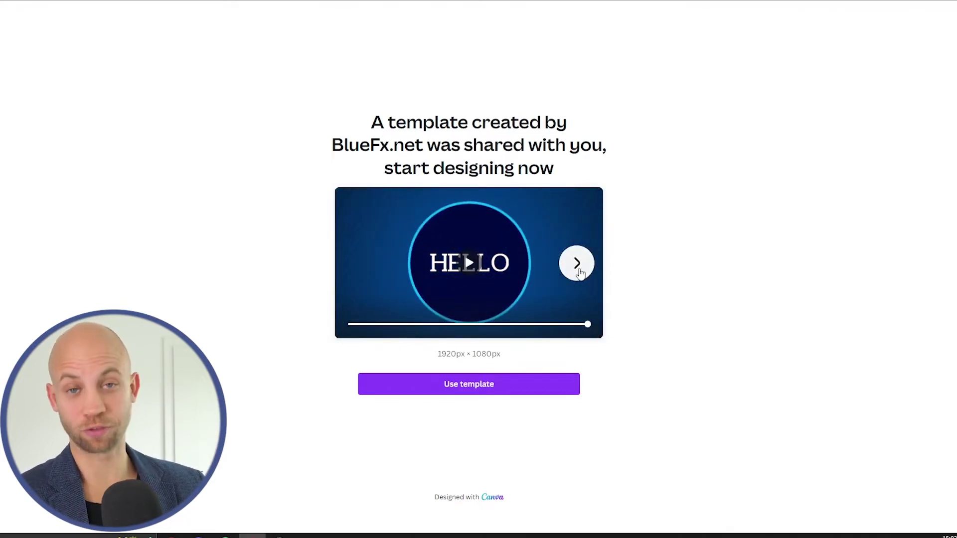
left_click(466, 393)
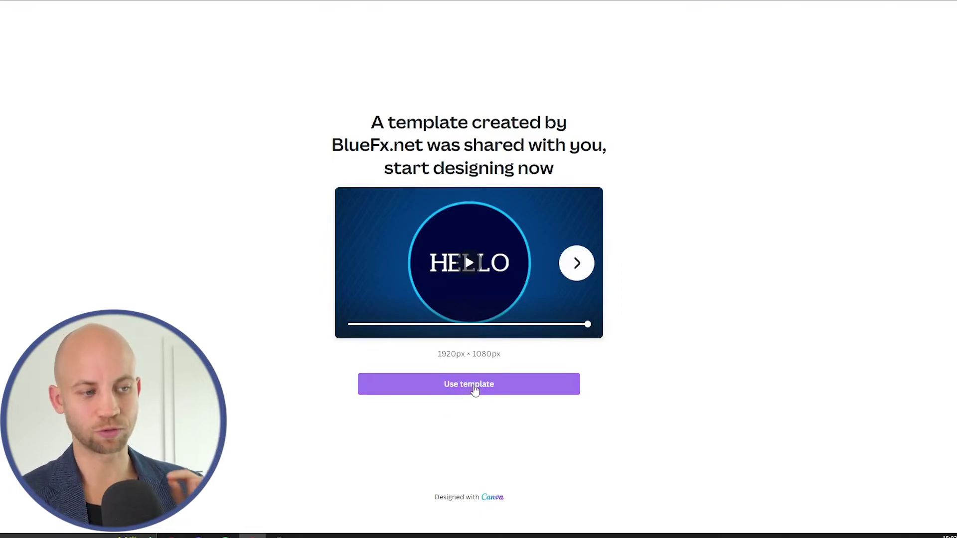
left_click(474, 390)
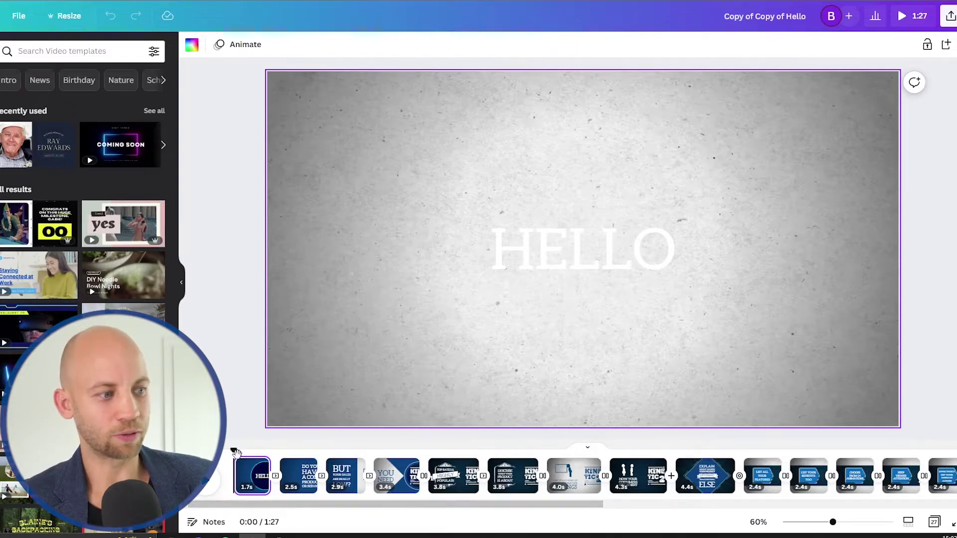
- Scrub the timeline through the HELLO intro scenes and back to the opening scene
left_click_drag(234, 451, 652, 467)
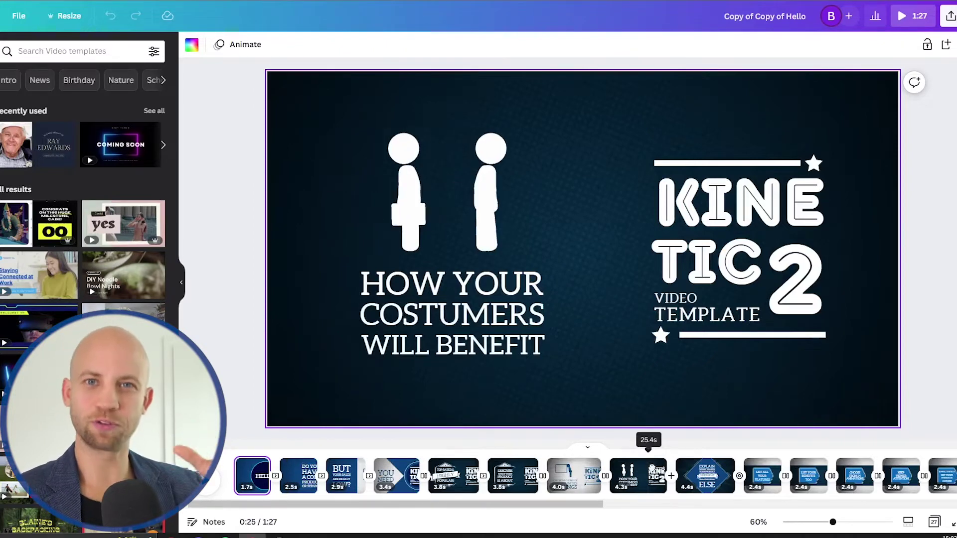
left_click_drag(652, 467, 263, 470)
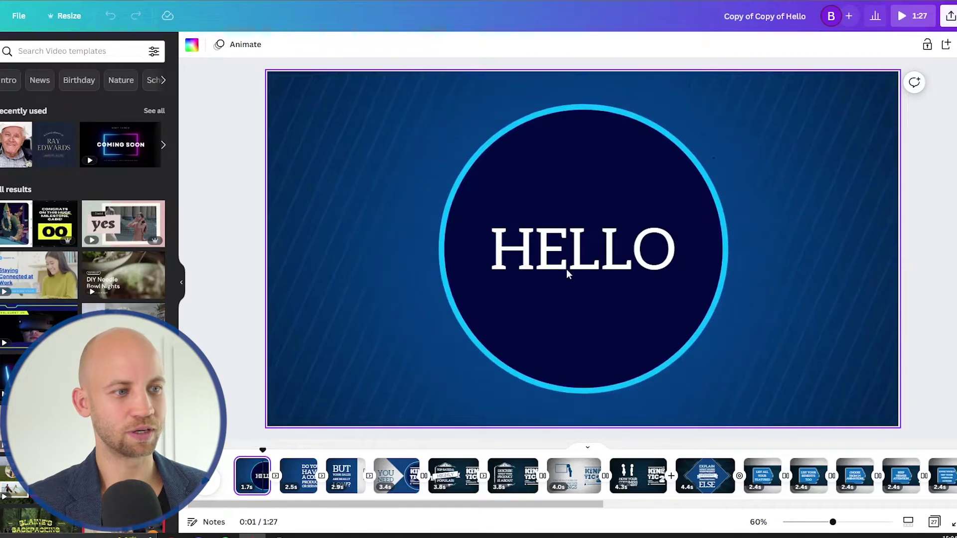
- Replace the opening scene's HELLO with HI and preview the animation from the start
left_click(582, 257)
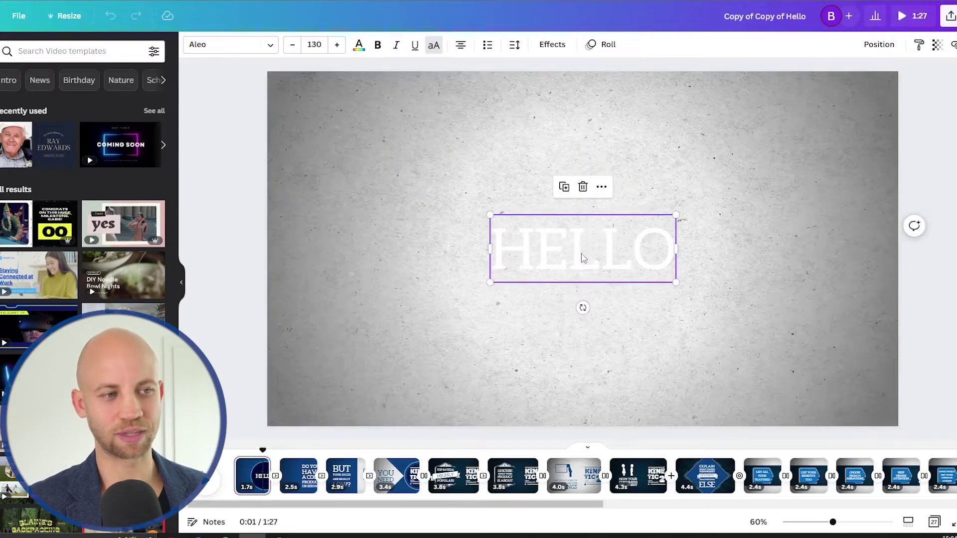
left_click_drag(263, 450, 258, 451)
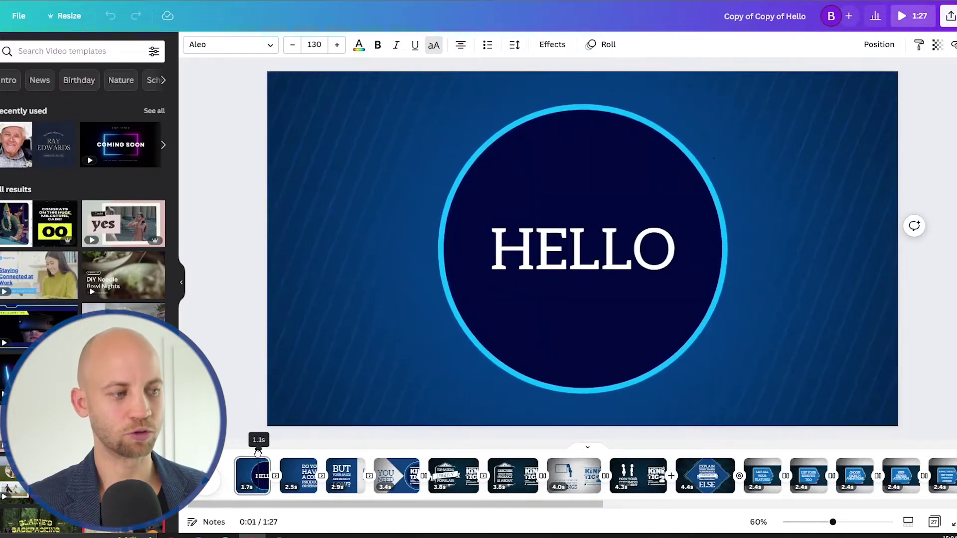
left_click(524, 258)
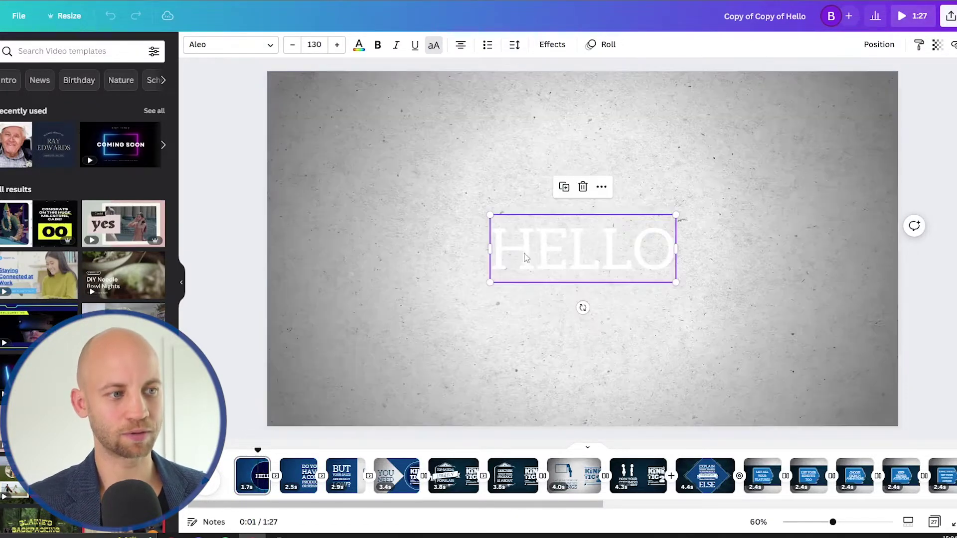
double_click(559, 251)
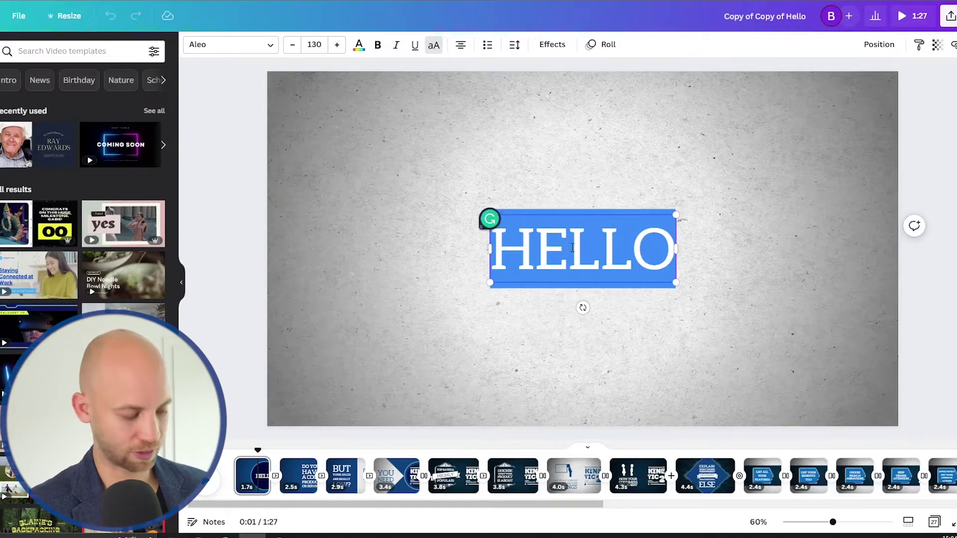
type("HI")
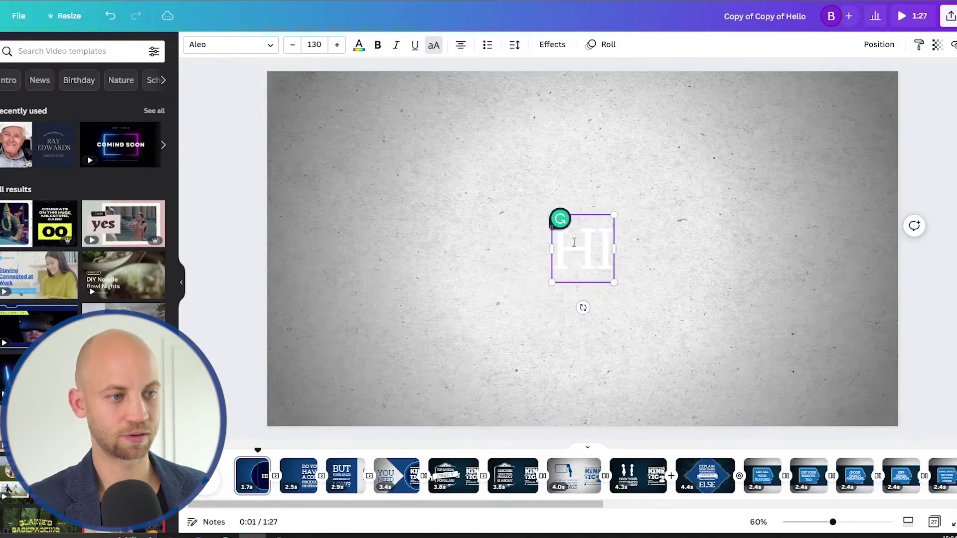
left_click_drag(258, 451, 233, 450)
key("space")
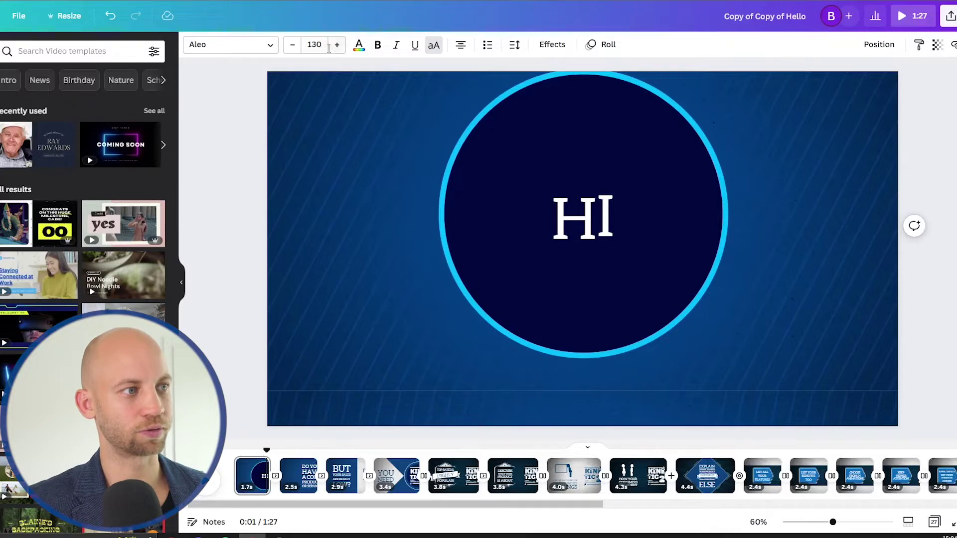
- Enlarge the HI text to font size 237
left_click(589, 214)
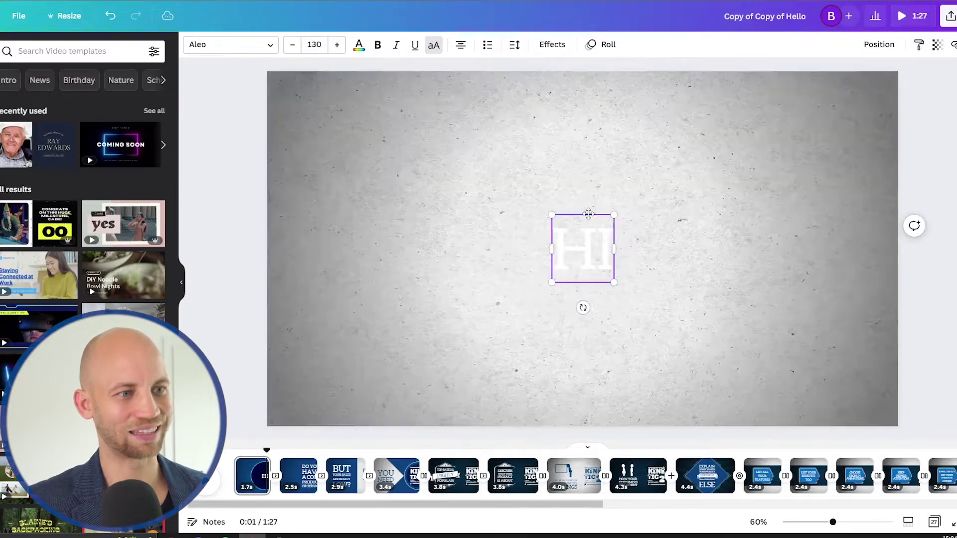
double_click(583, 250)
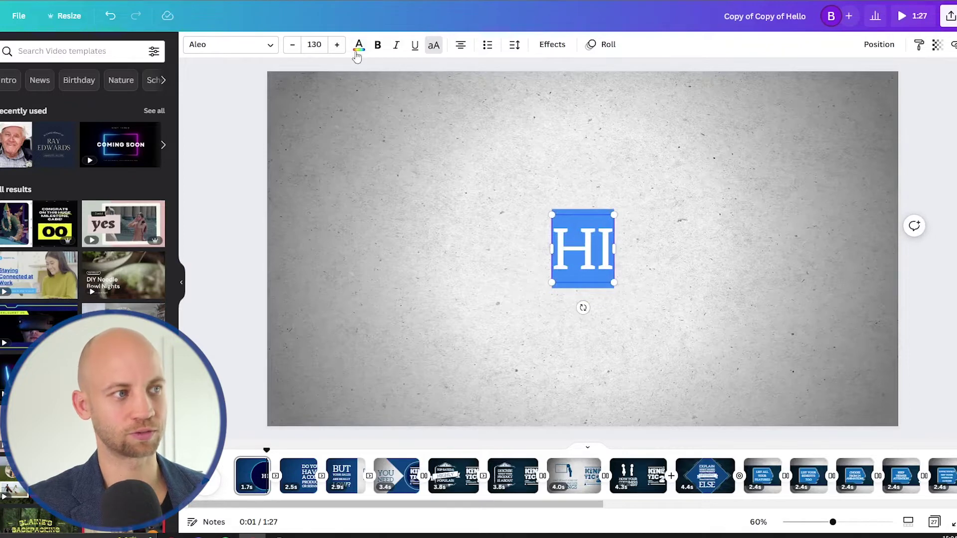
left_click(338, 45)
left_click(338, 45)
left_click(338, 45)
left_click(337, 45)
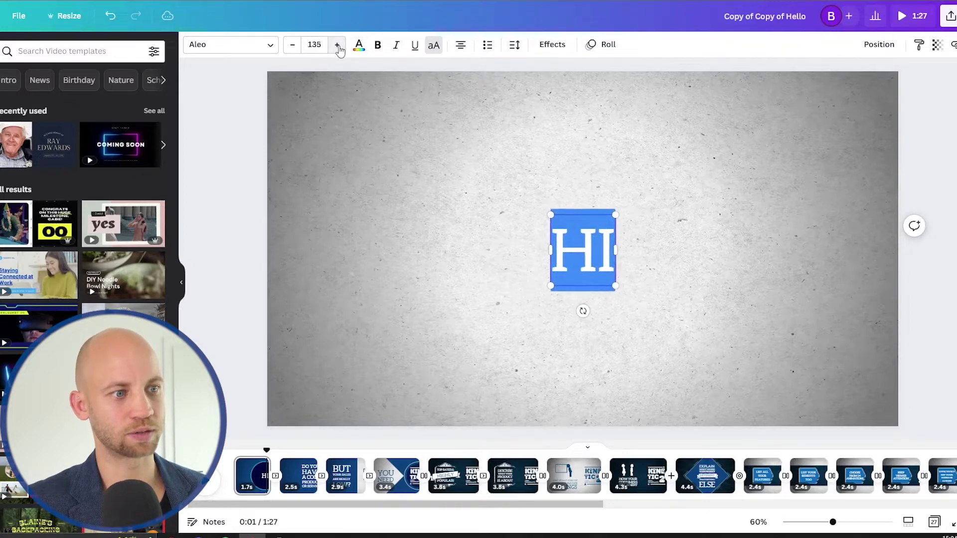
left_click(338, 44)
left_click(337, 45)
left_click(337, 45)
left_click(337, 45)
left_click(338, 45)
left_click(337, 45)
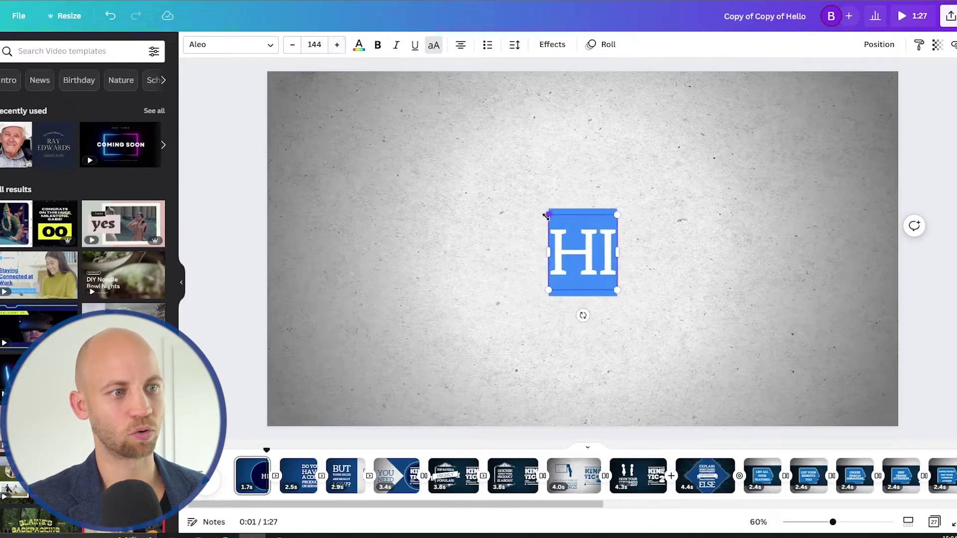
left_click_drag(547, 215, 483, 184)
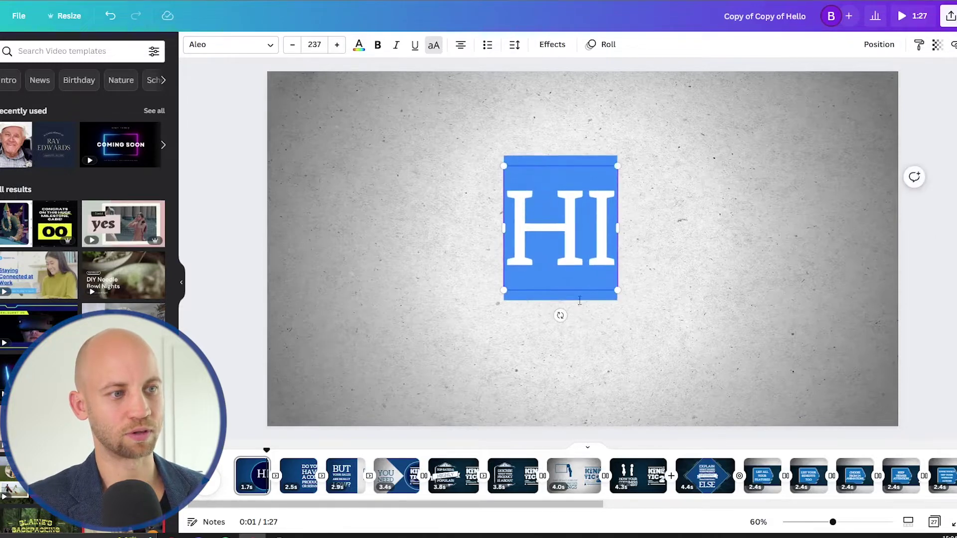
left_click_drag(584, 293, 590, 309)
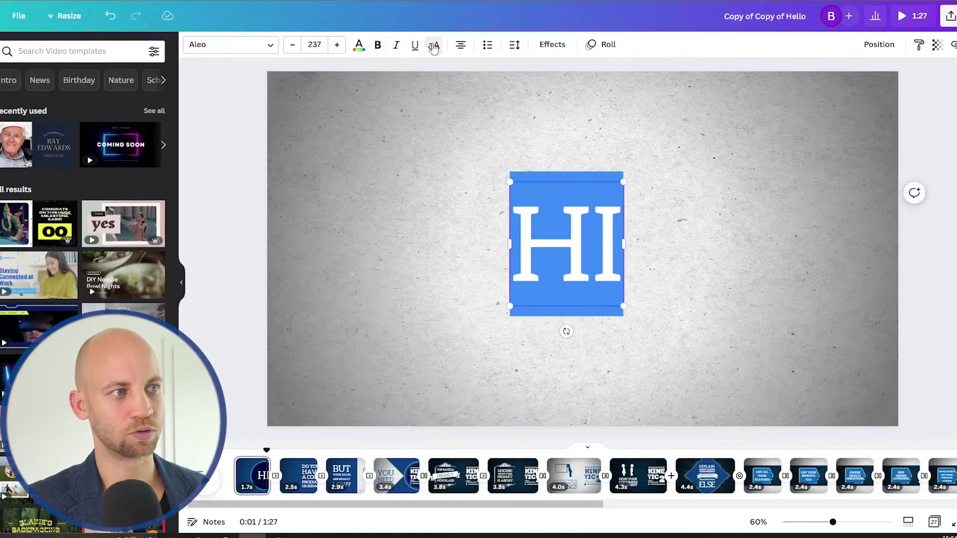
- Re-centre the HI text on the page and preview the opening scene
left_click_drag(267, 450, 249, 452)
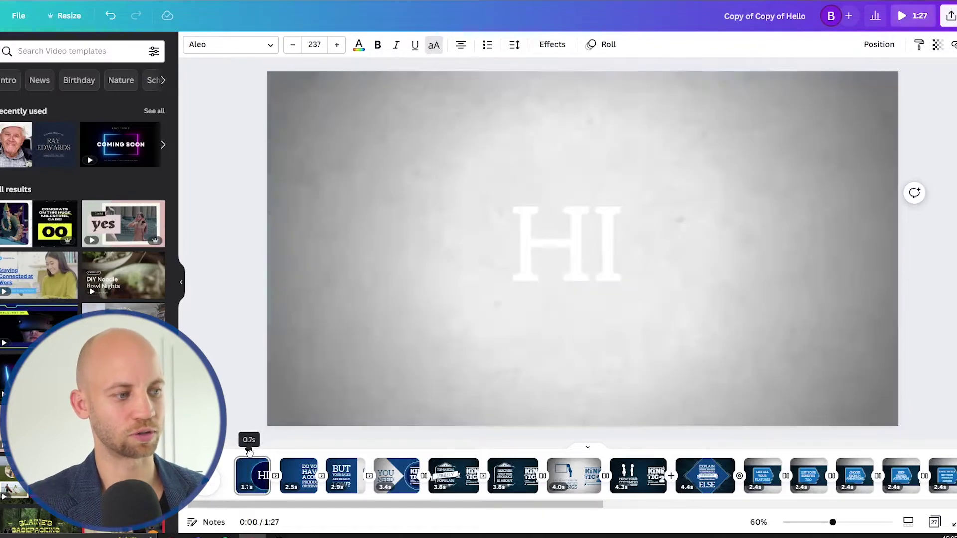
double_click(581, 253)
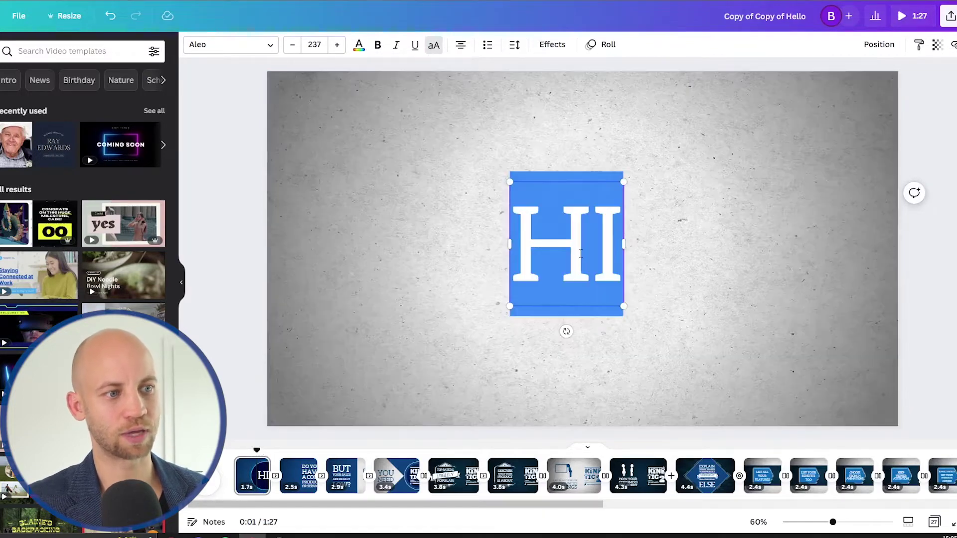
left_click_drag(565, 309, 570, 315)
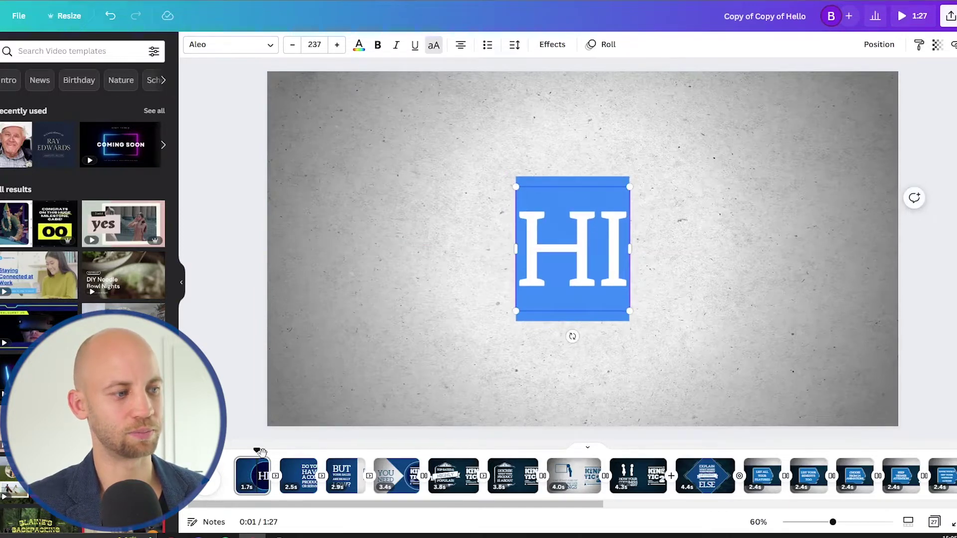
left_click_drag(257, 450, 294, 451)
- Delete the OR SERVICE text line so the second scene reads DO YOU HAVE A COOL PRODUCT
left_click(208, 486)
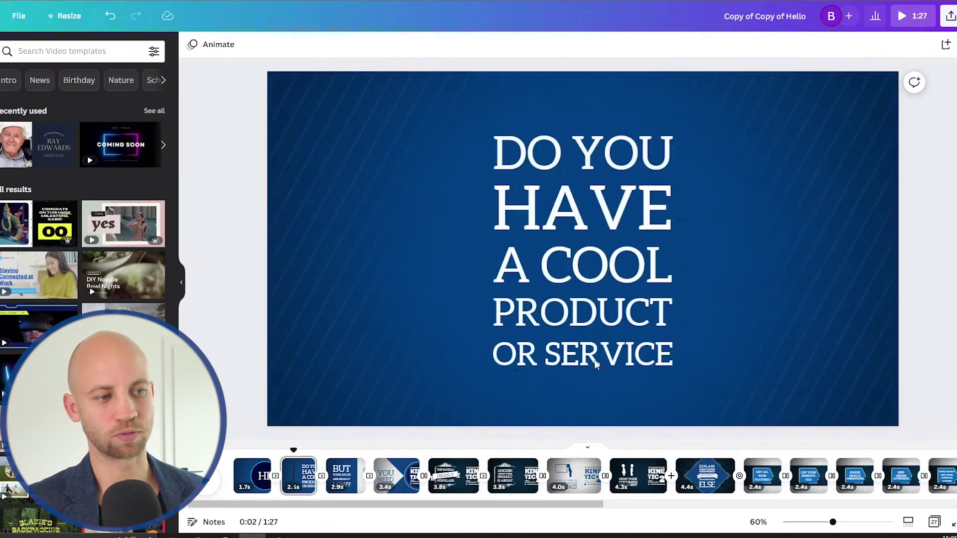
left_click(552, 213)
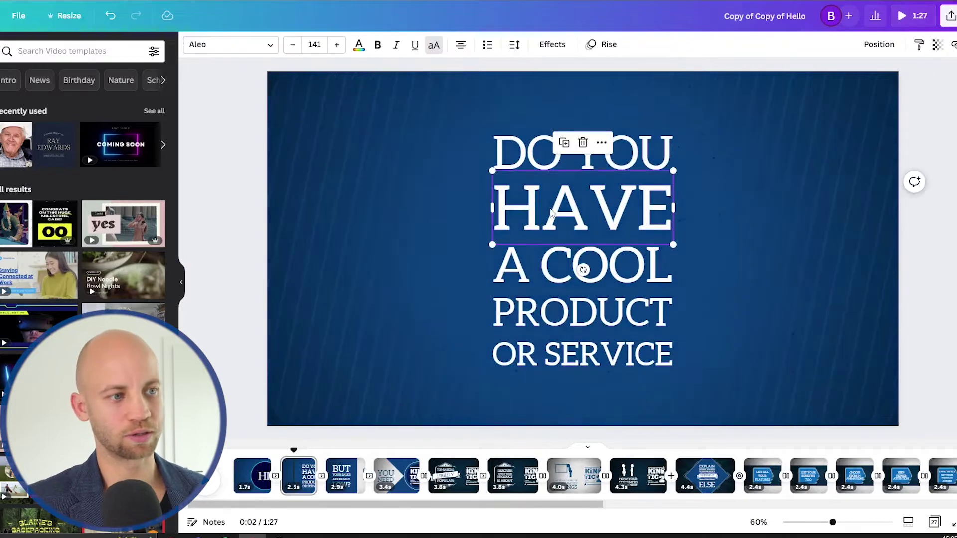
left_click(596, 152)
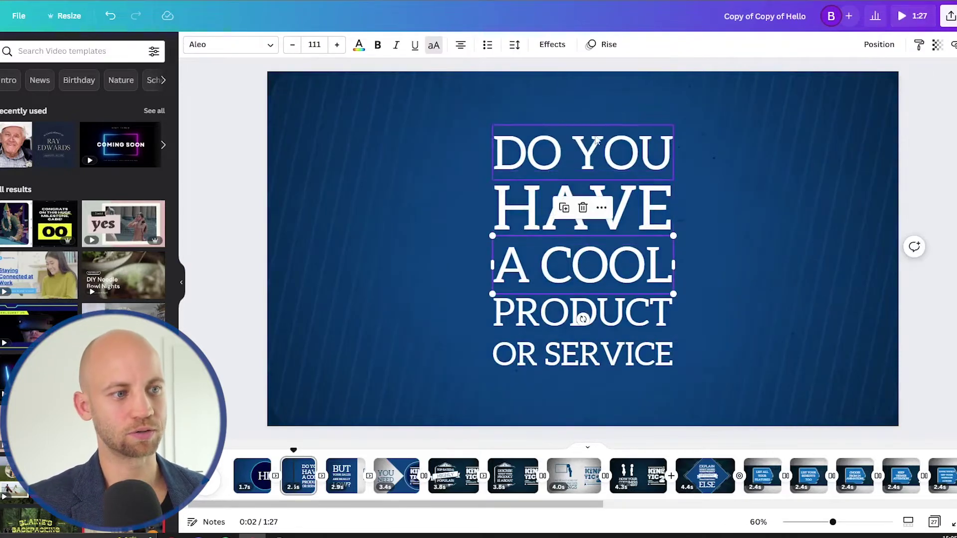
left_click(595, 224)
left_click(603, 272)
left_click(609, 331)
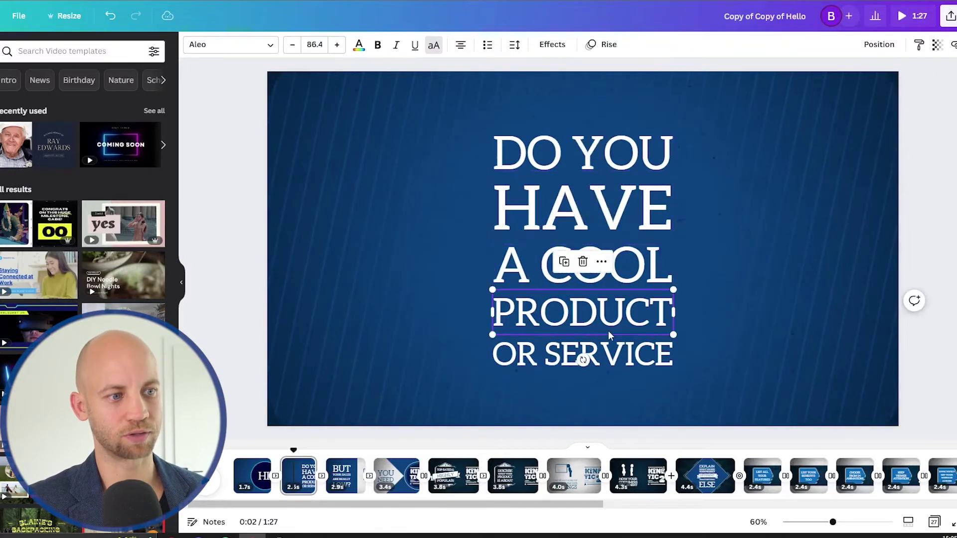
double_click(584, 320)
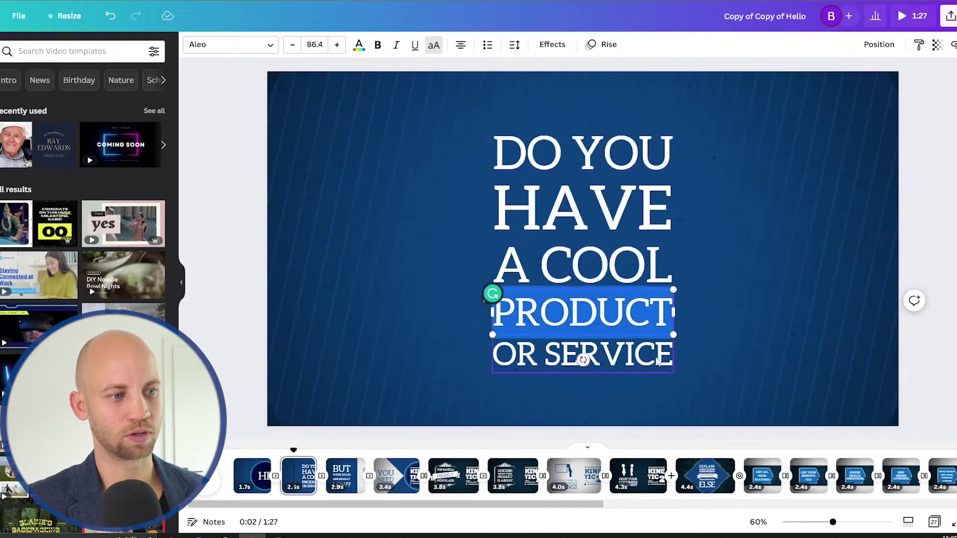
left_click(617, 357)
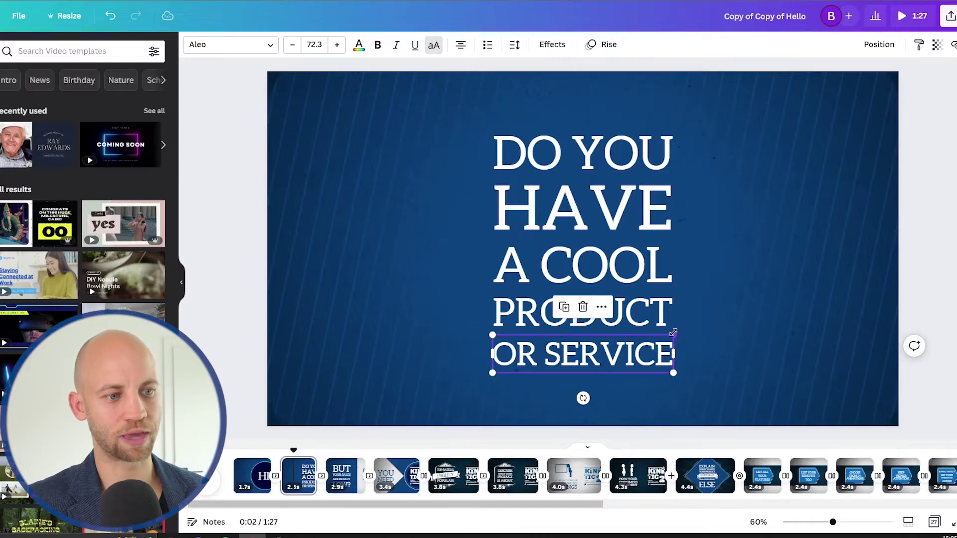
left_click(583, 307)
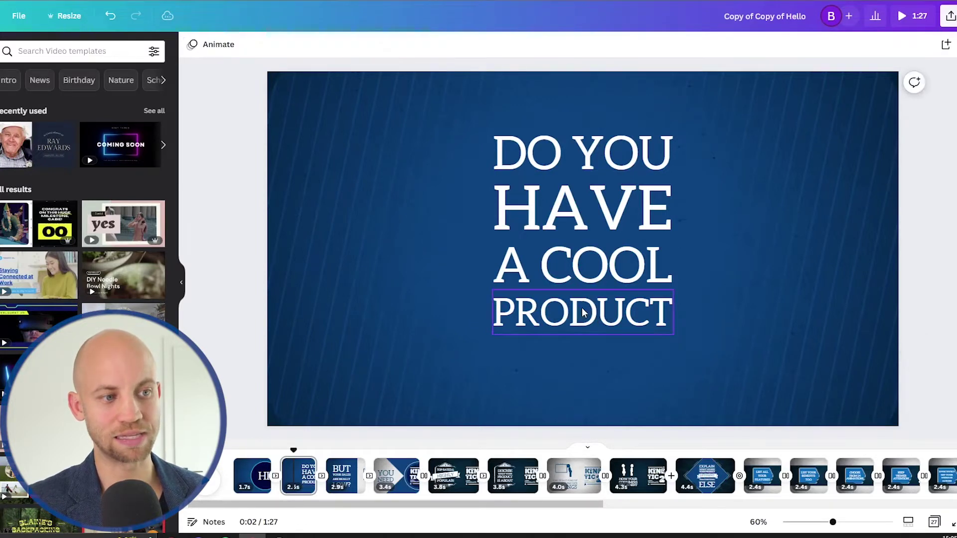
- Move the playhead to about 0:06 in the BUT YOUR SALES ARE REALLY LOW? scene
left_click_drag(292, 451, 347, 455)
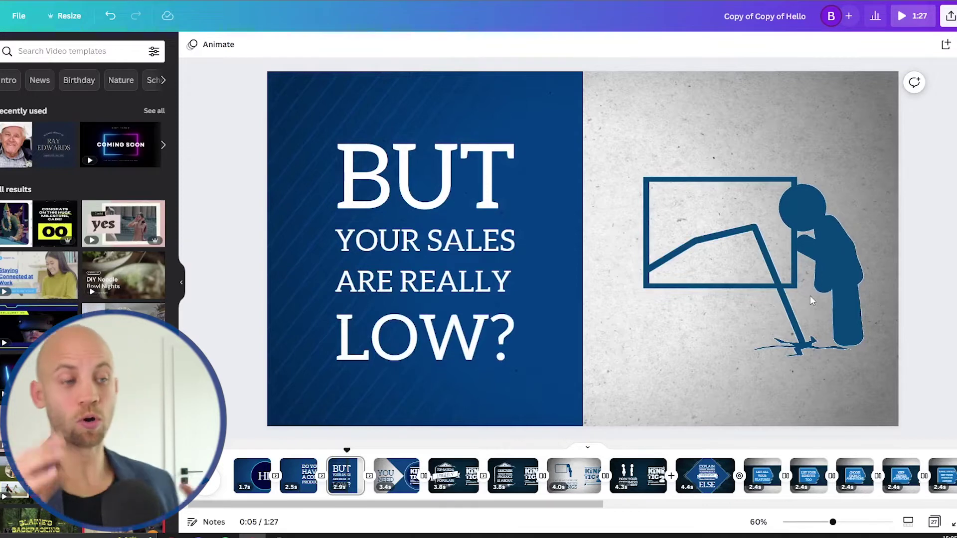
left_click(352, 455)
mouse_move(351, 455)
left_mouse_down()
mouse_move(364, 455)
mouse_move(348, 456)
left_mouse_up()
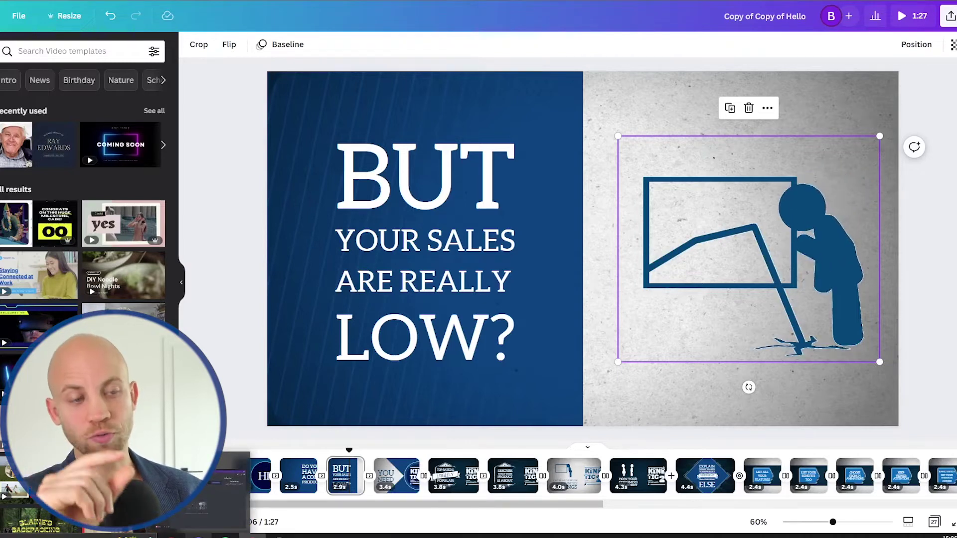
- Drag 23.gif from File Explorer's BLUE PICTOGRAMS folder into Canva's Uploads panel
key("super+s")
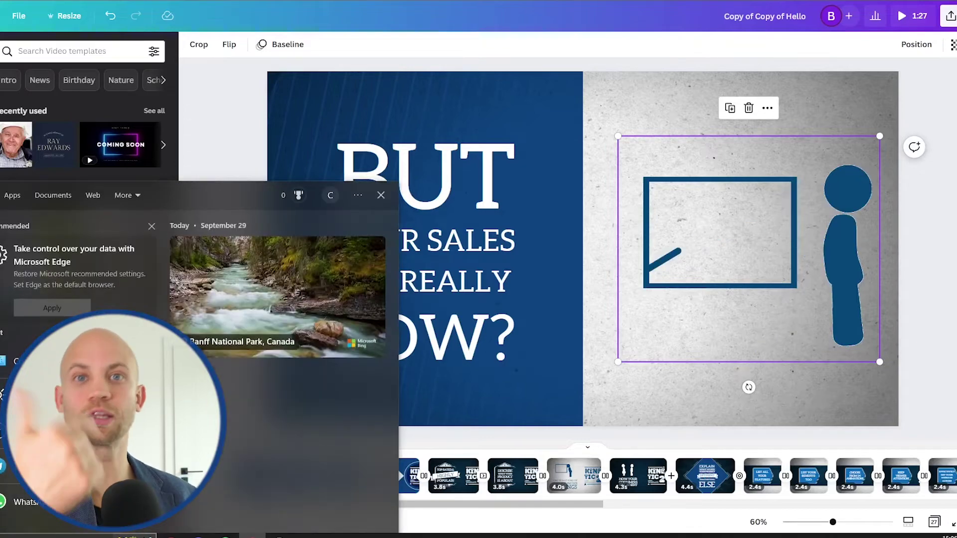
left_click(460, 307)
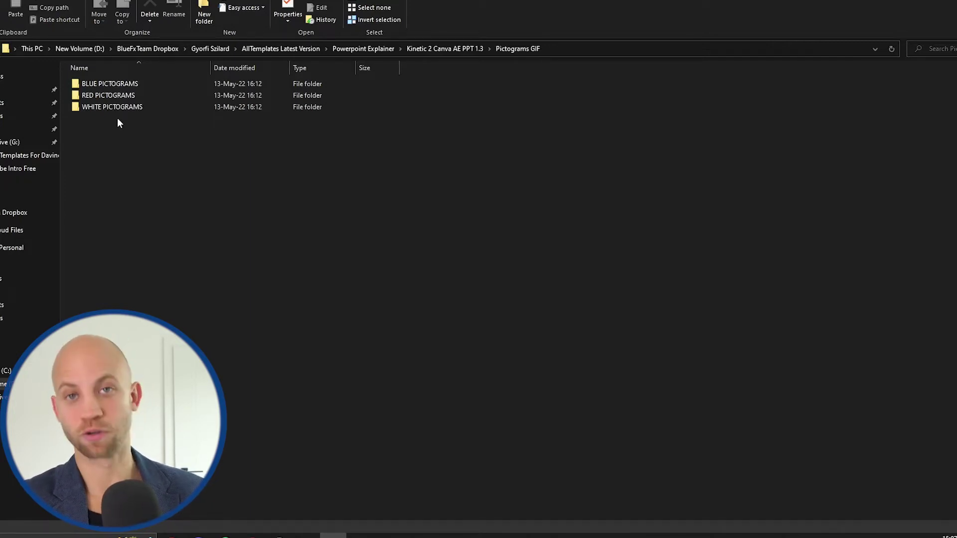
double_click(100, 84)
left_click(530, 165)
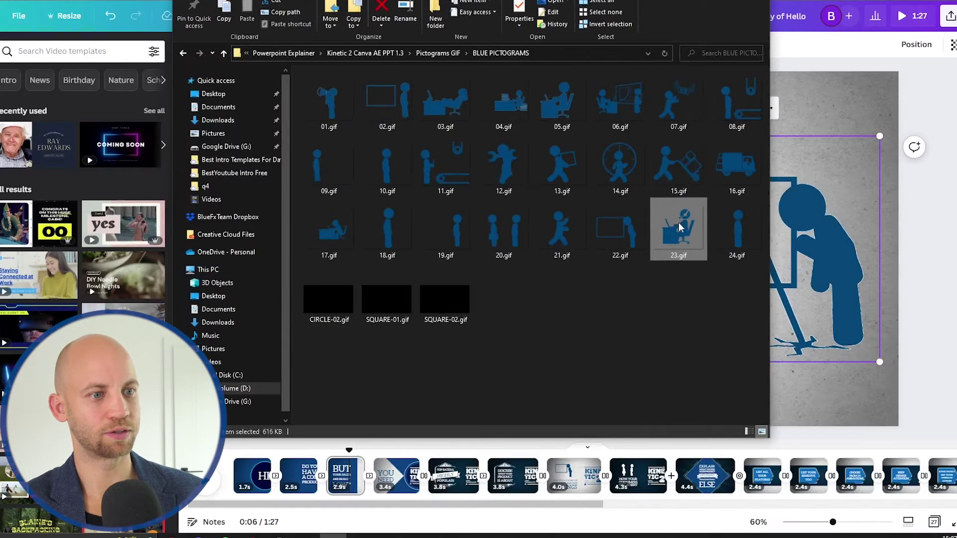
left_click_drag(679, 227, 56, 246)
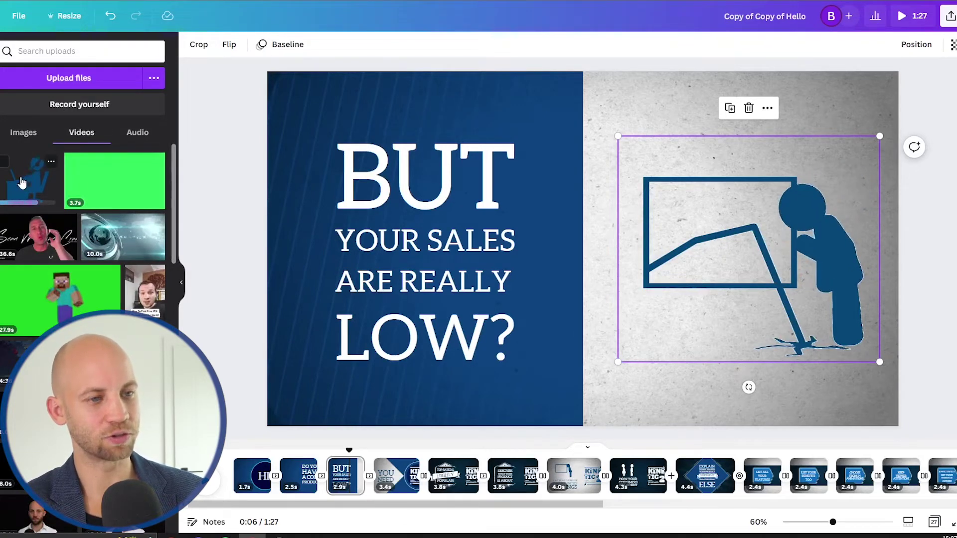
- Swap the chart figure for the 23.gif headset-worker pictogram, sized onto the grey right half
left_click_drag(21, 183, 598, 124)
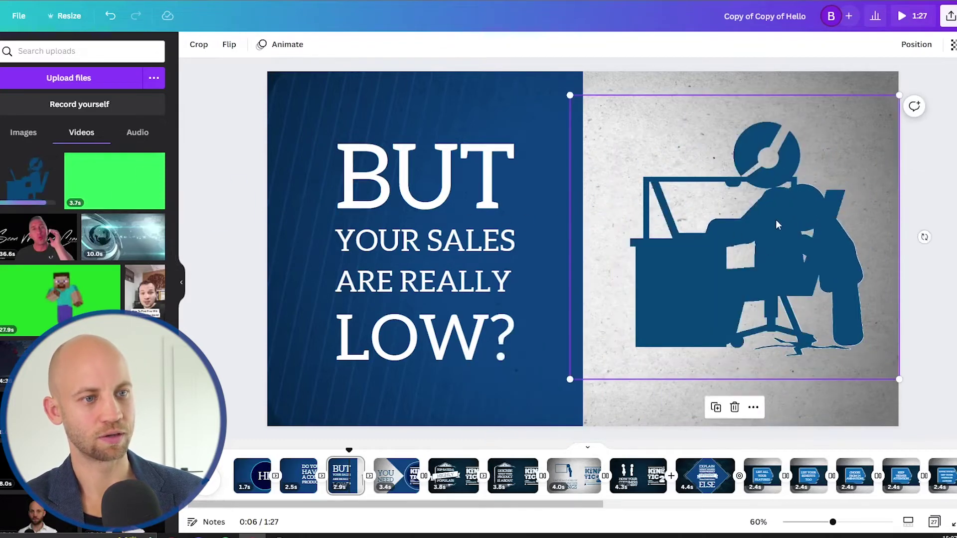
left_click(830, 223)
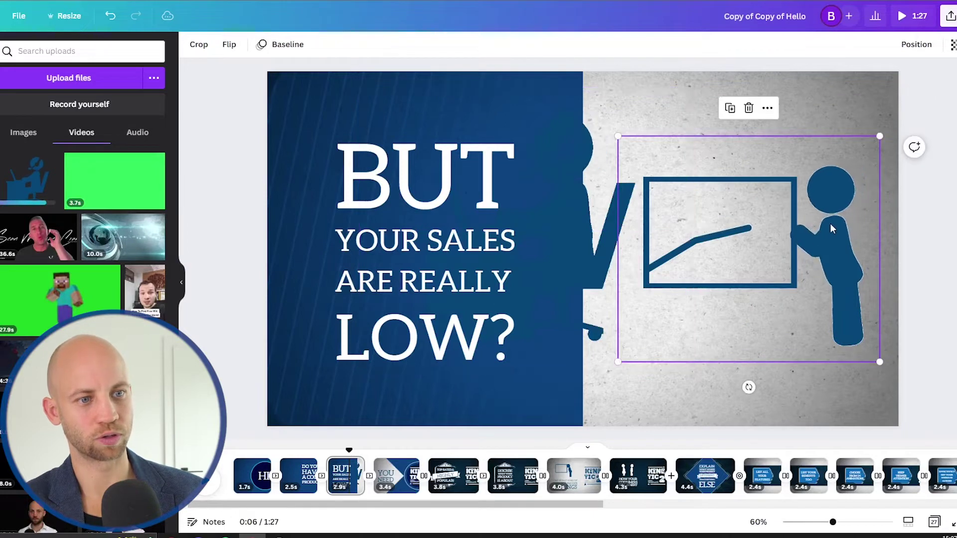
key("Delete")
left_click(597, 232)
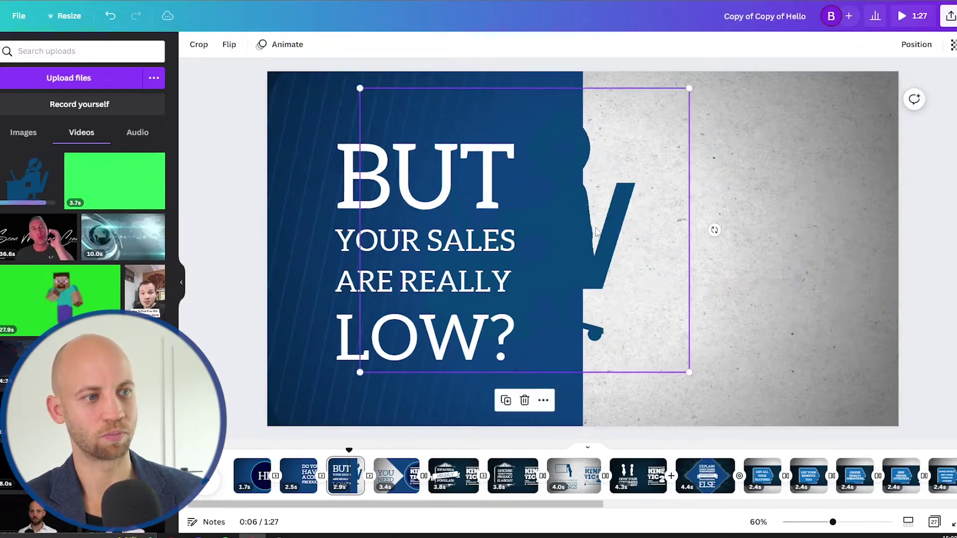
left_click_drag(596, 232, 785, 241)
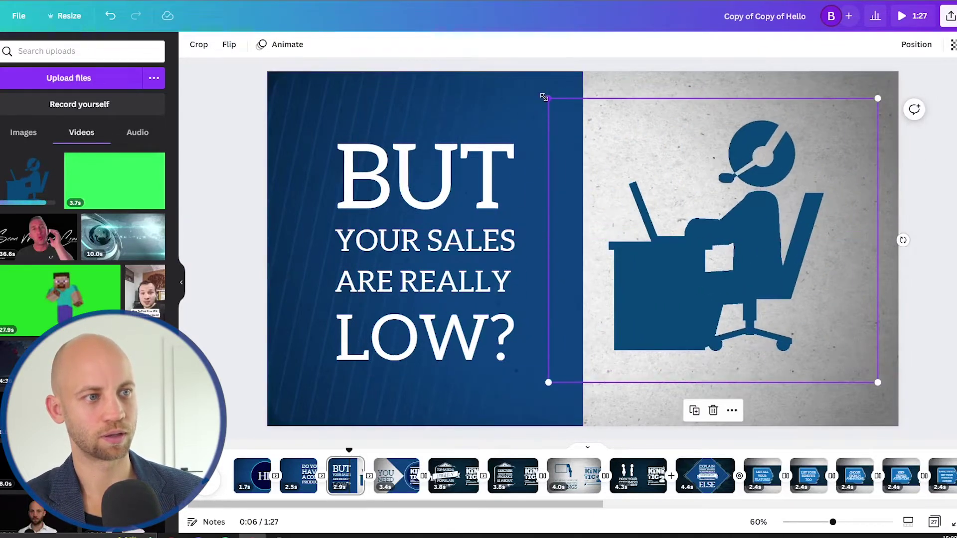
left_click_drag(544, 98, 636, 174)
left_click_drag(722, 275, 707, 233)
left_click(367, 458)
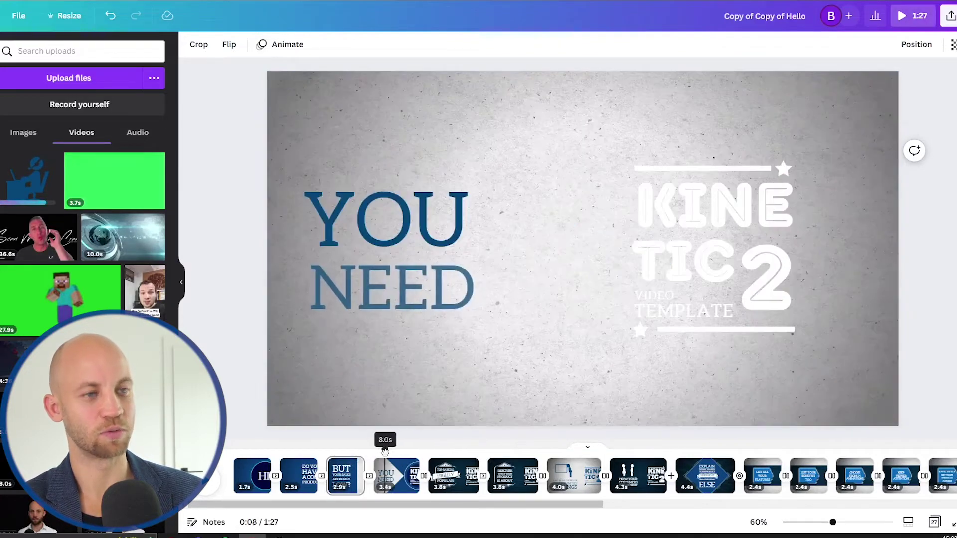
- Add the uploaded BlueFX logo to the YOU NEED scene and delete the KINETIC 2 title group
left_click(386, 451)
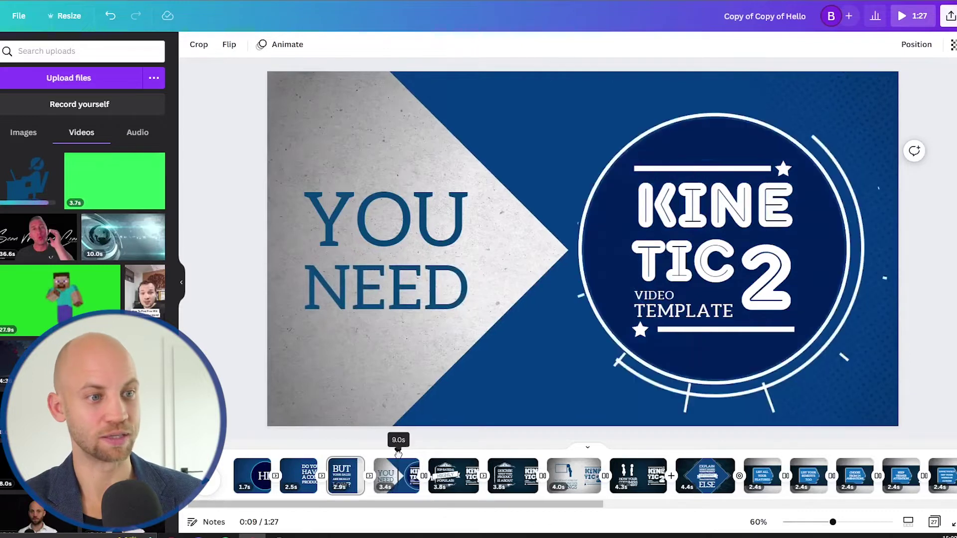
left_click(717, 287)
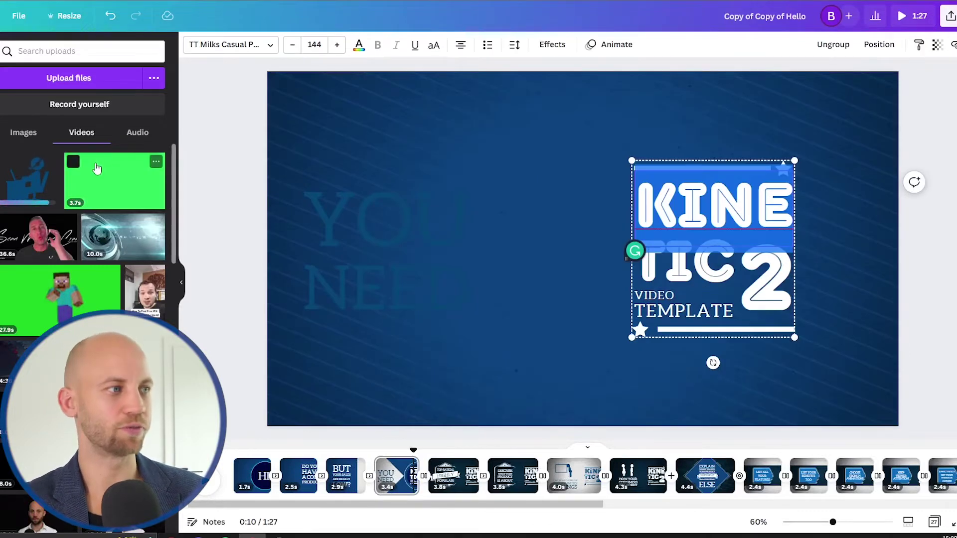
left_click(29, 136)
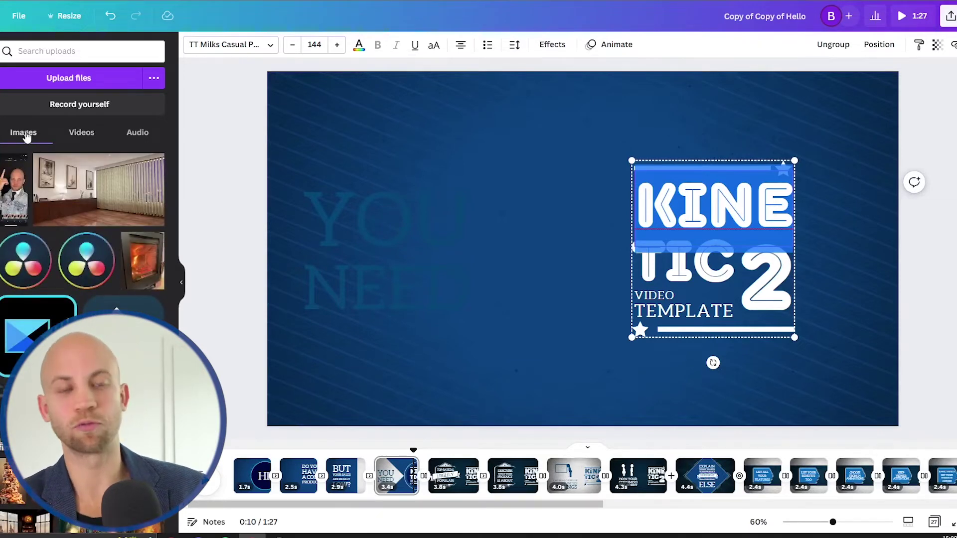
scroll(57, 238, "down", 10)
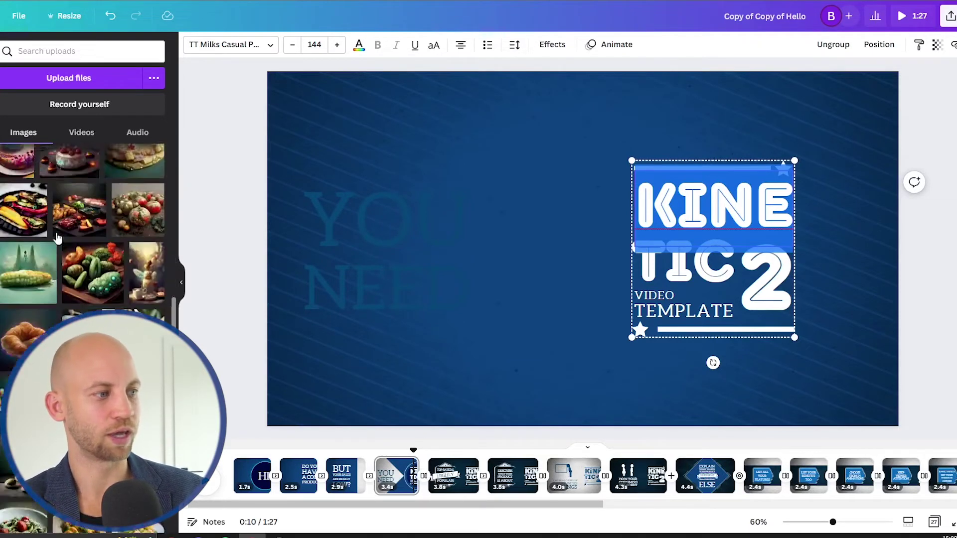
scroll(57, 238, "down", 10)
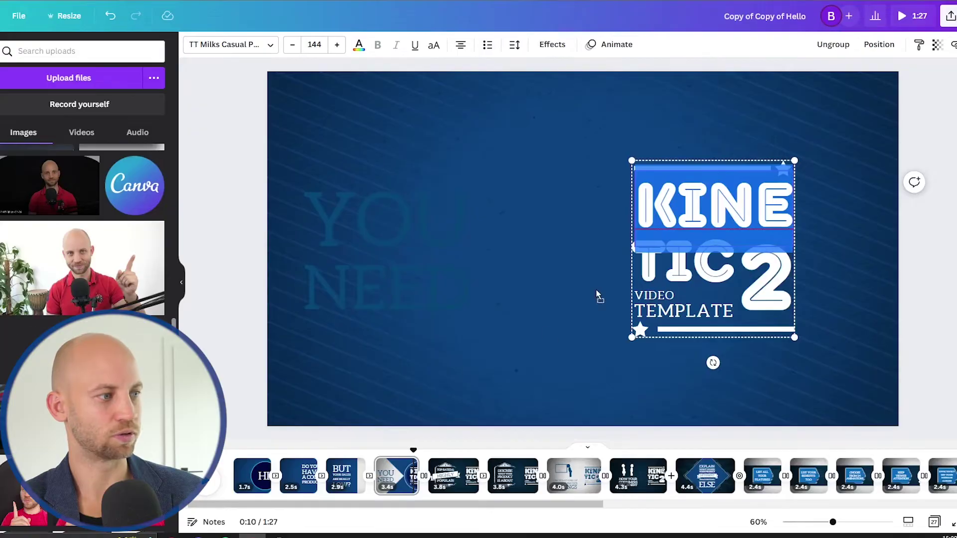
left_click_drag(598, 296, 502, 225)
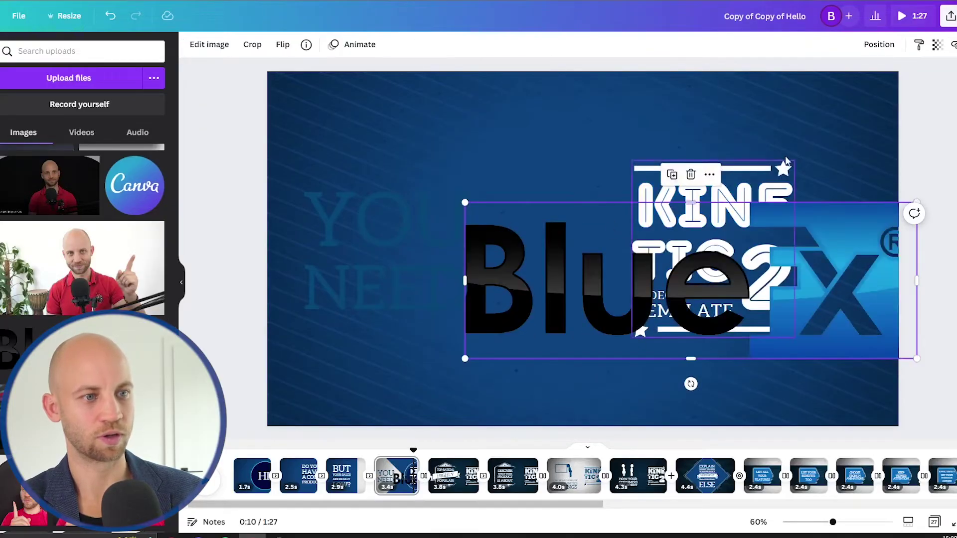
left_click(776, 172)
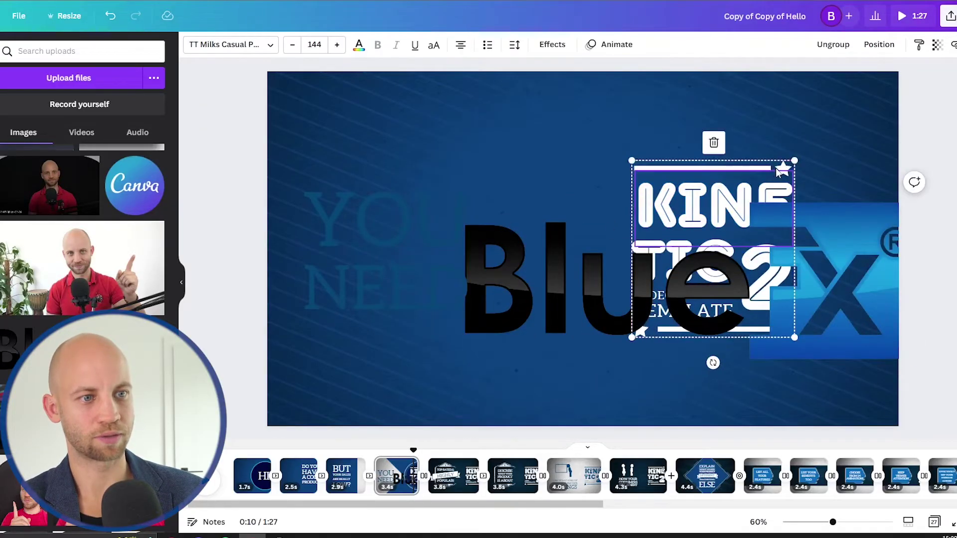
left_click(711, 139)
- Shrink the BlueFX logo, move it to the right side, and crop it
left_click(635, 288)
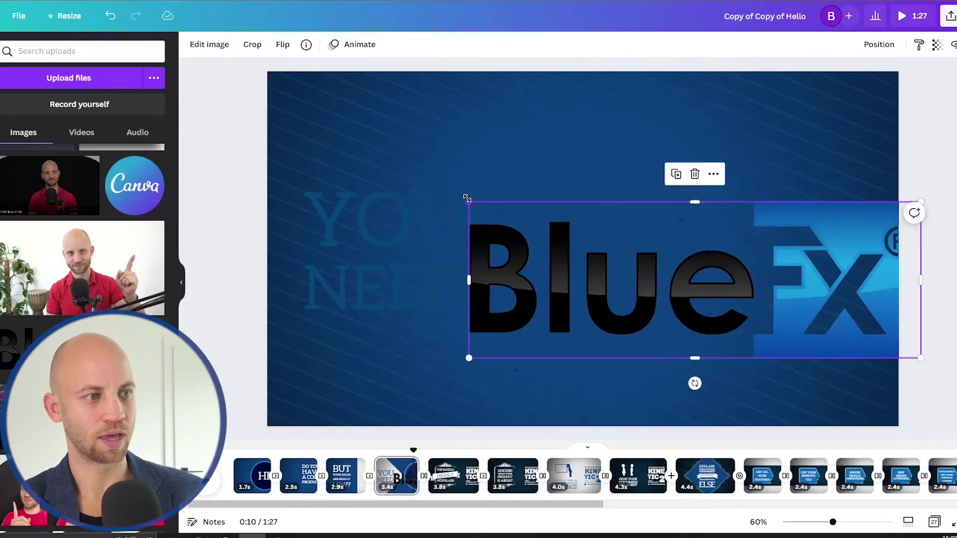
left_click_drag(468, 197, 689, 236)
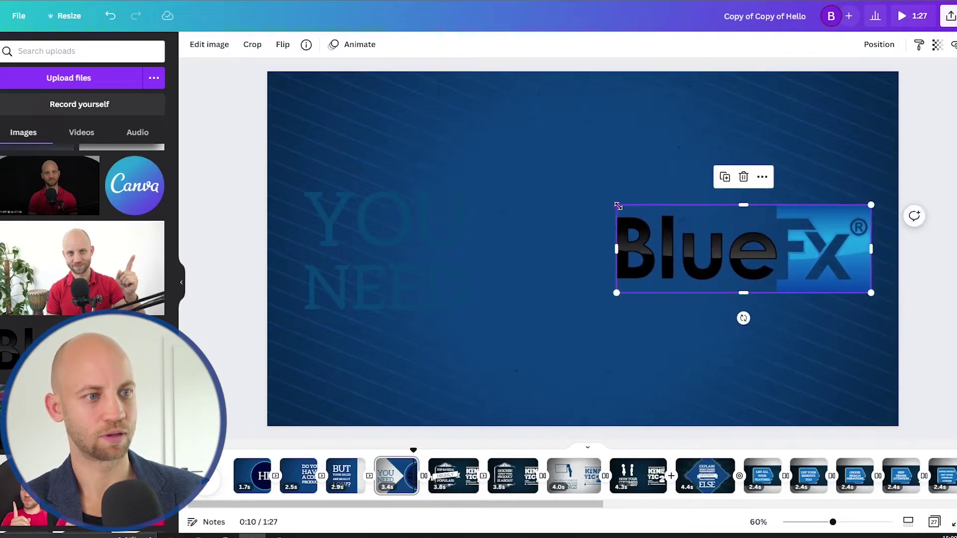
left_click_drag(618, 206, 662, 221)
left_click_drag(759, 257, 747, 244)
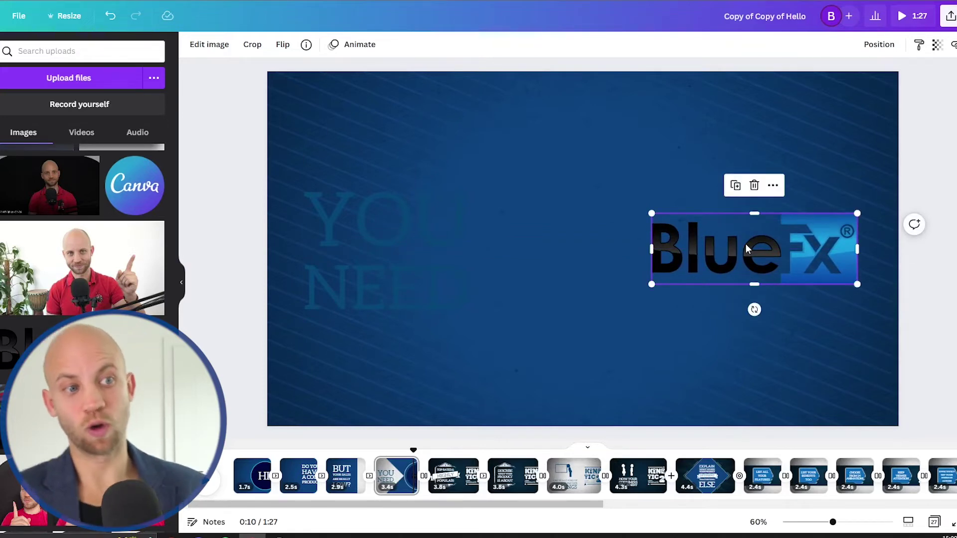
double_click(745, 243)
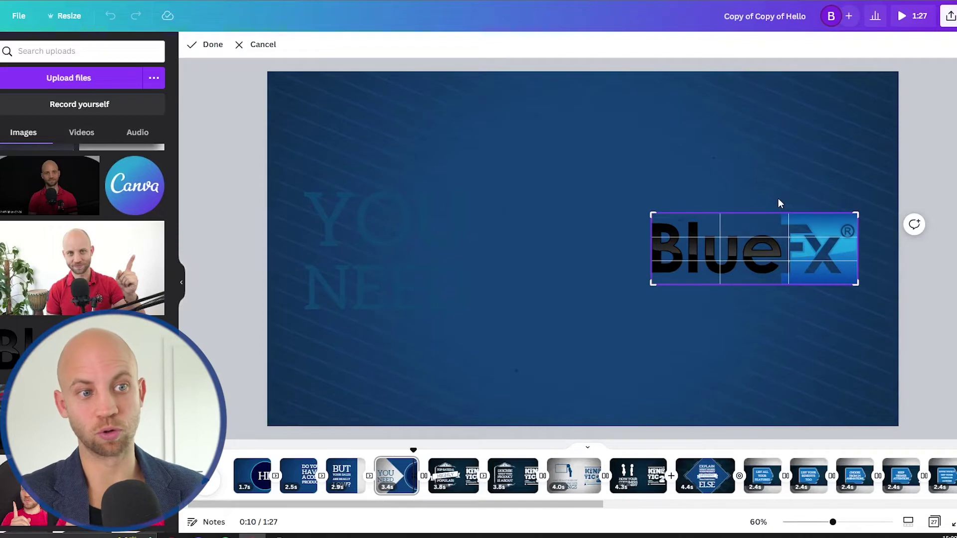
left_click(220, 89)
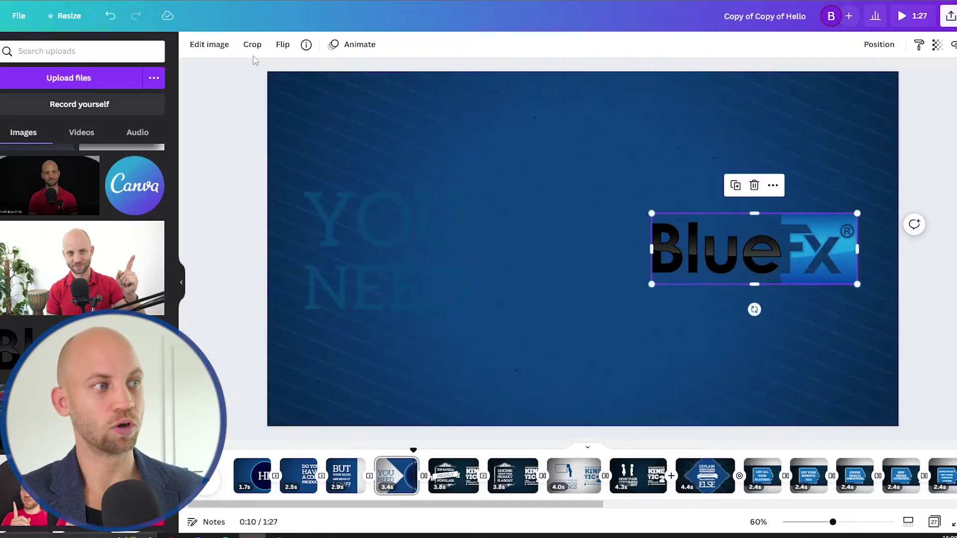
- Browse the image effects options for the BlueFX logo
left_click(211, 50)
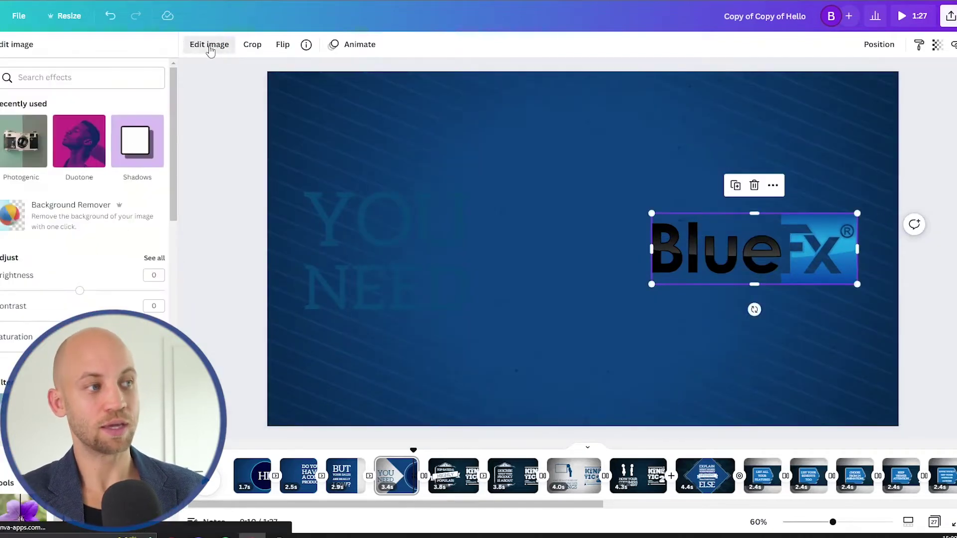
left_click_drag(174, 159, 167, 285)
scroll(167, 286, "down", 8)
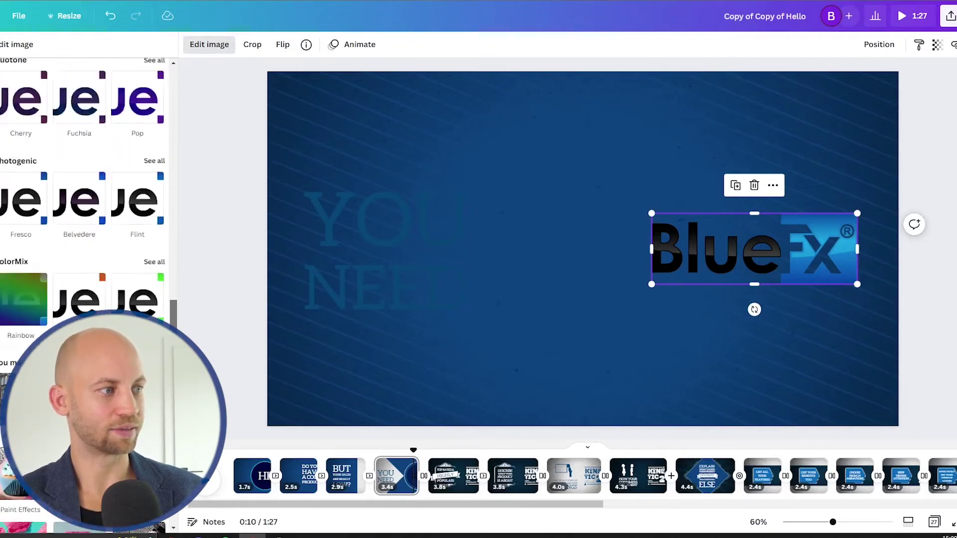
scroll(167, 285, "up", 2)
scroll(167, 285, "down", 5)
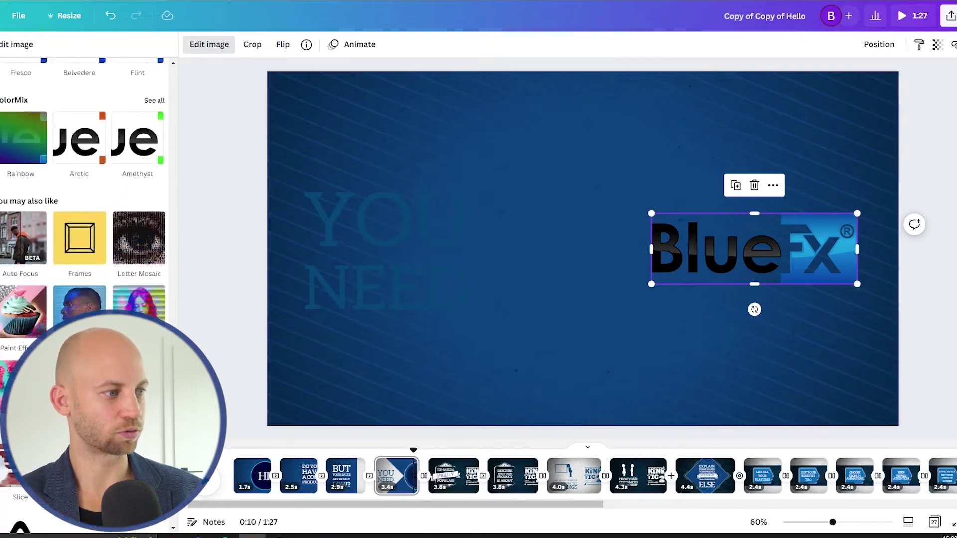
left_click(210, 46)
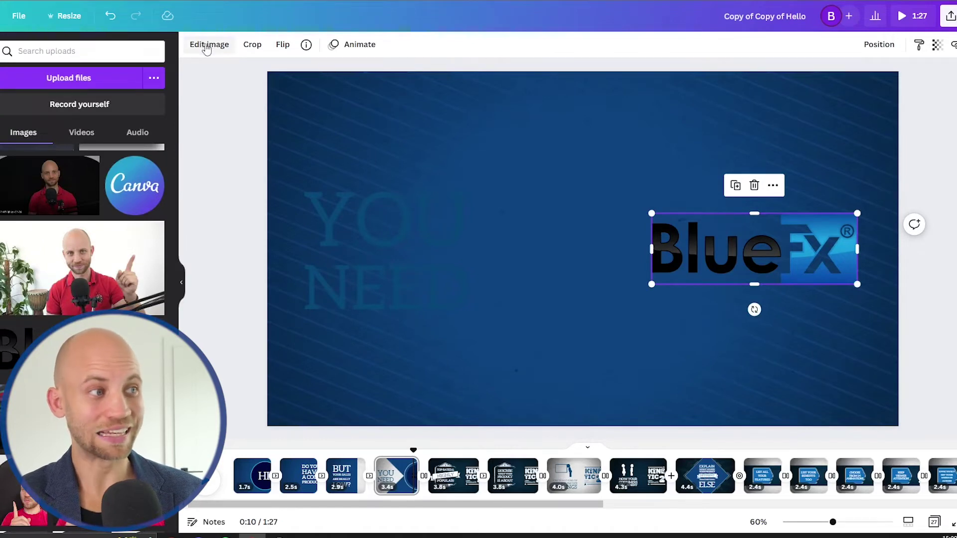
- Adjust the logo to Brightness 100, Contrast 100 and Saturation -100
left_click(208, 46)
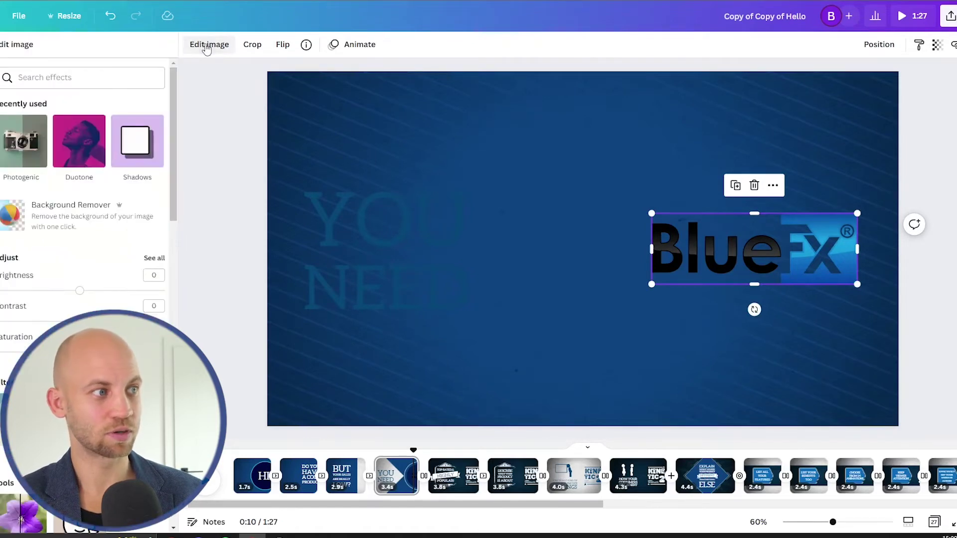
left_click_drag(170, 113, 171, 152)
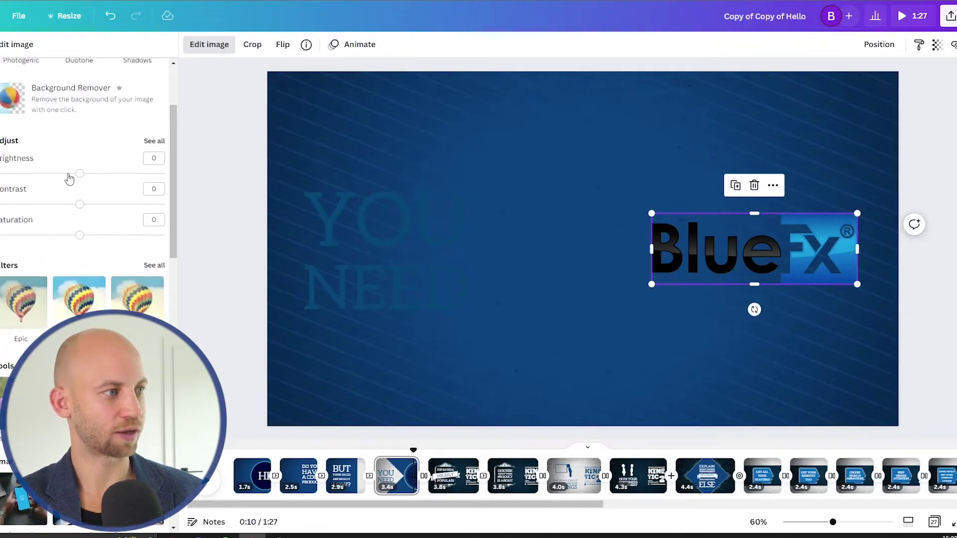
left_click_drag(79, 179, 166, 178)
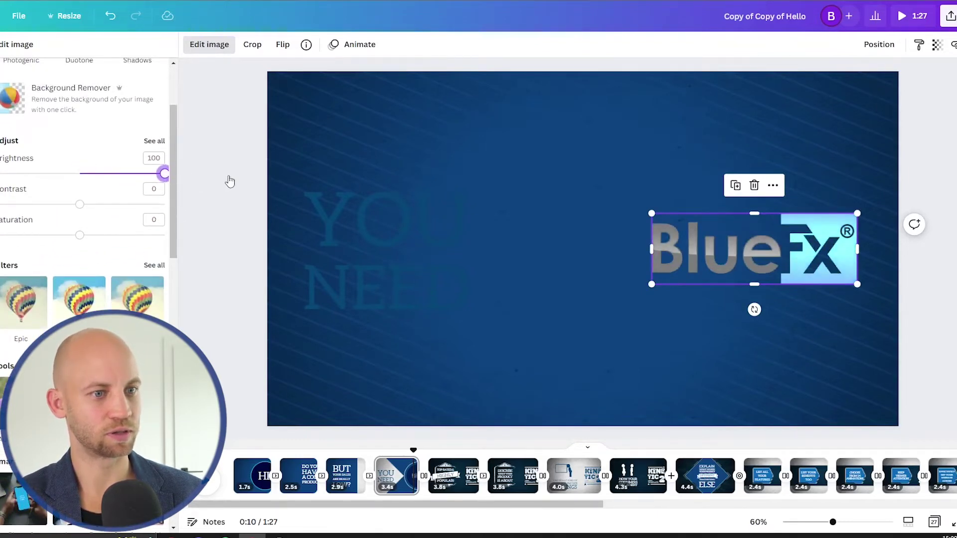
left_click_drag(127, 210, 229, 210)
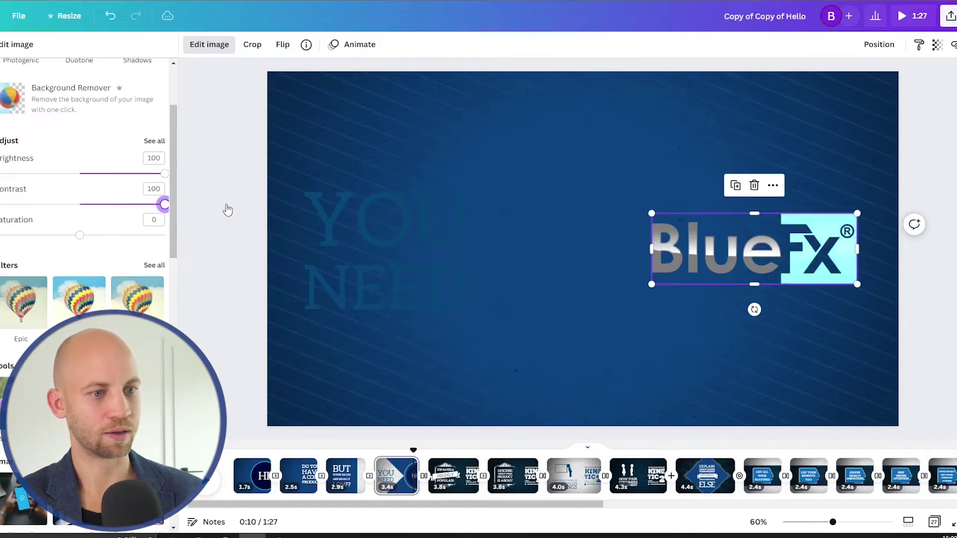
left_click_drag(81, 237, 26, 234)
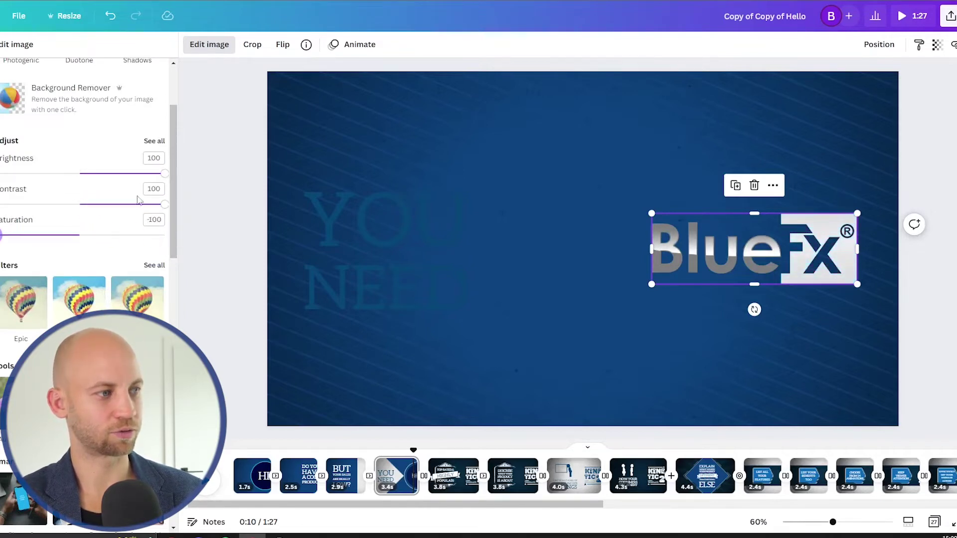
scroll(165, 206, "down", 10)
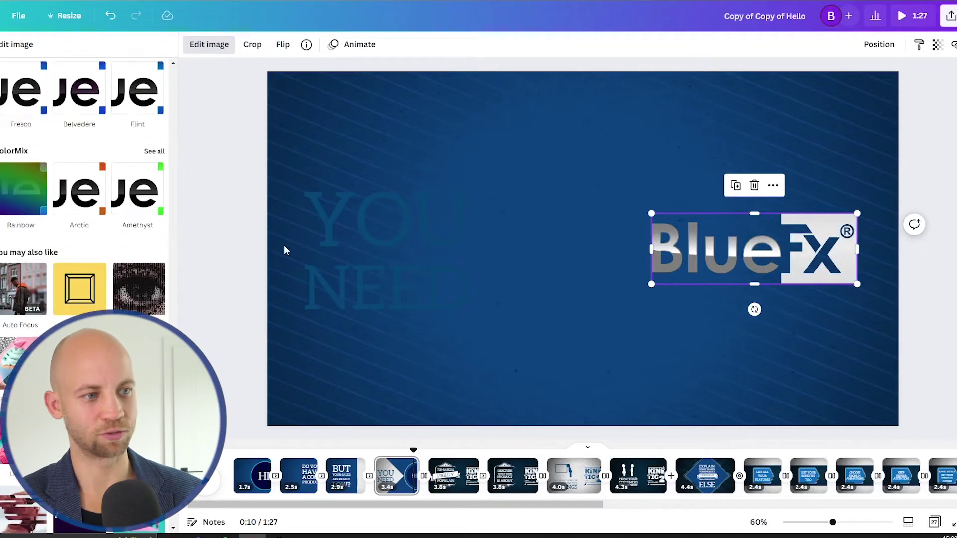
scroll(82, 200, "down", 1)
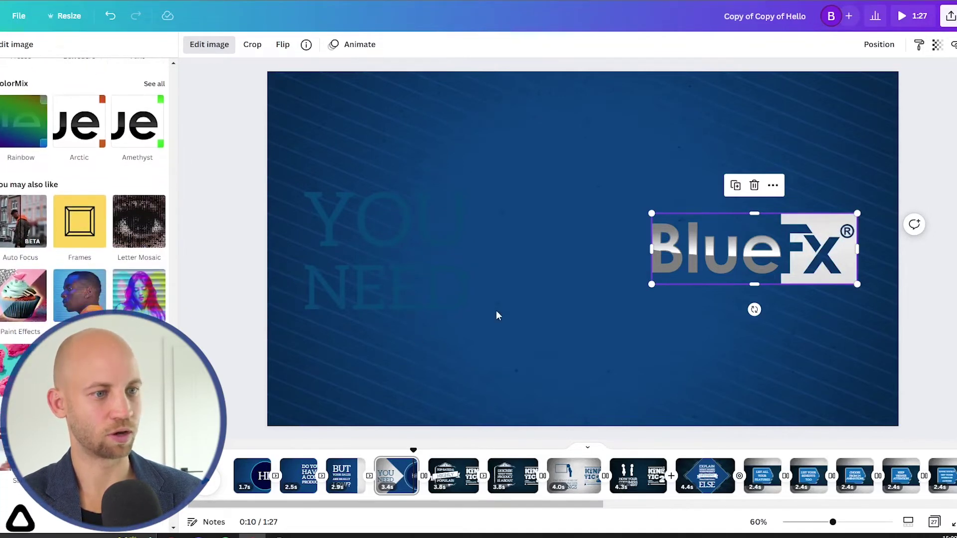
double_click(496, 316)
left_click(406, 456)
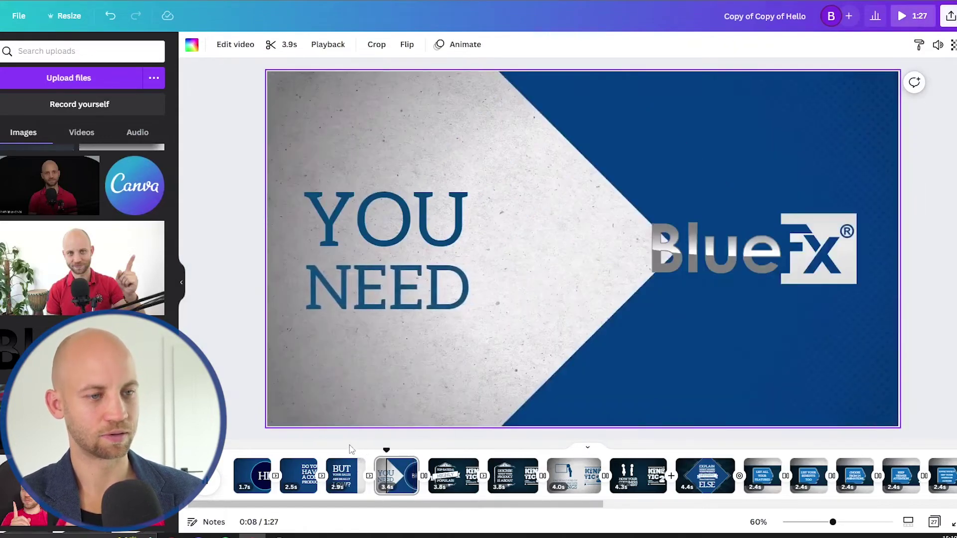
- Adjust the BlueFX logo's crop, centre it in the YOU NEED circle, and rewind to preview
double_click(744, 255)
left_click_drag(761, 251, 745, 251)
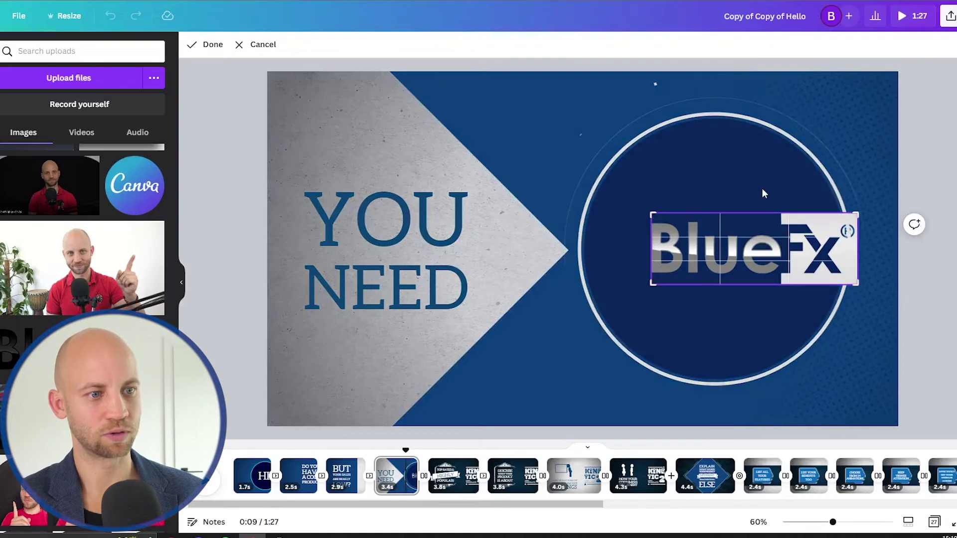
left_click(765, 193)
left_click_drag(811, 253, 773, 251)
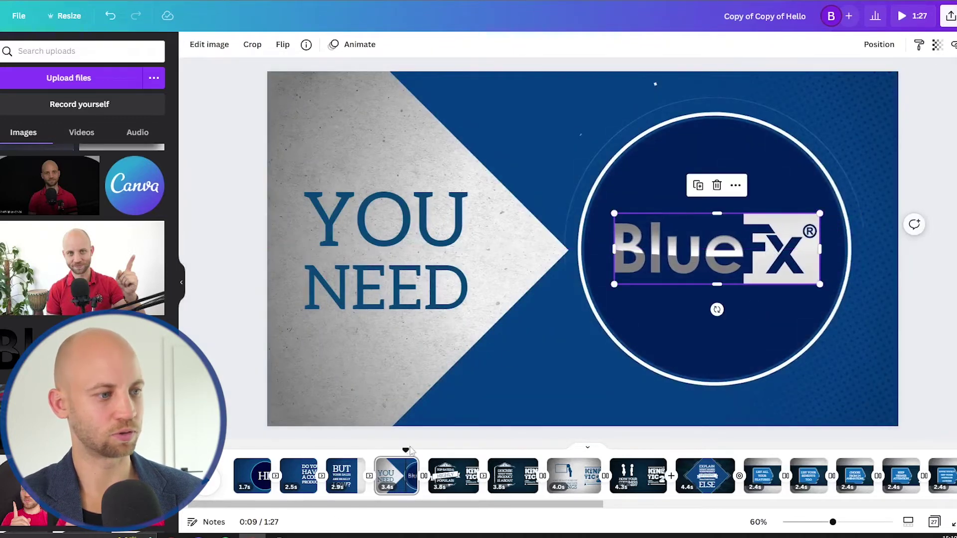
left_click_drag(406, 450, 377, 450)
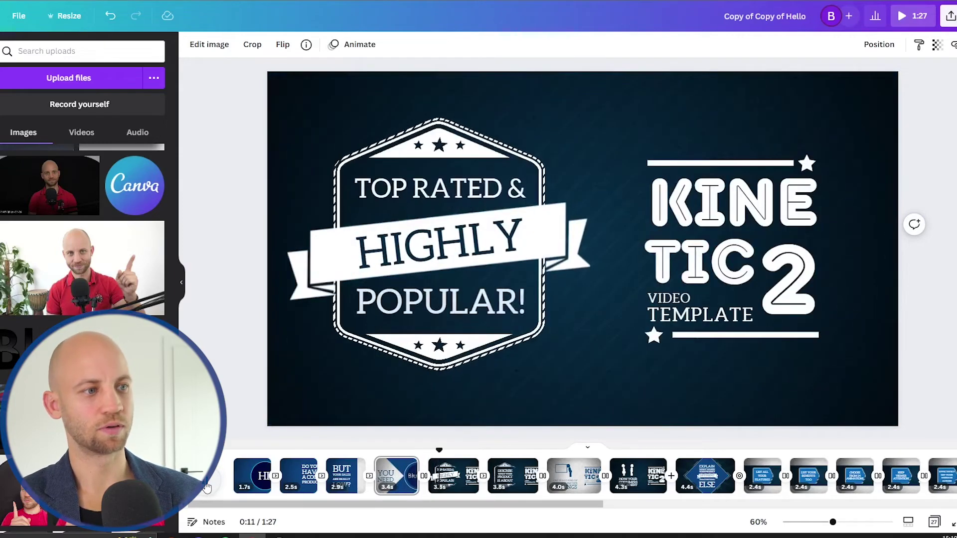
- Copy the BlueFX logo from the YOU NEED scene
mouse_move(439, 450)
left_mouse_down()
mouse_move(410, 449)
mouse_move(446, 450)
left_mouse_up()
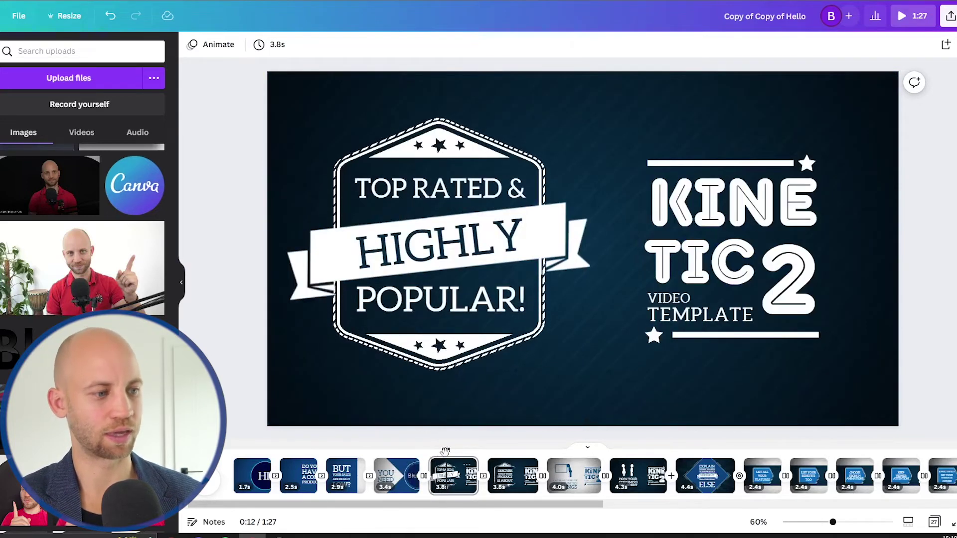
left_click_drag(444, 451, 410, 450)
left_click(714, 282)
right_click(706, 246)
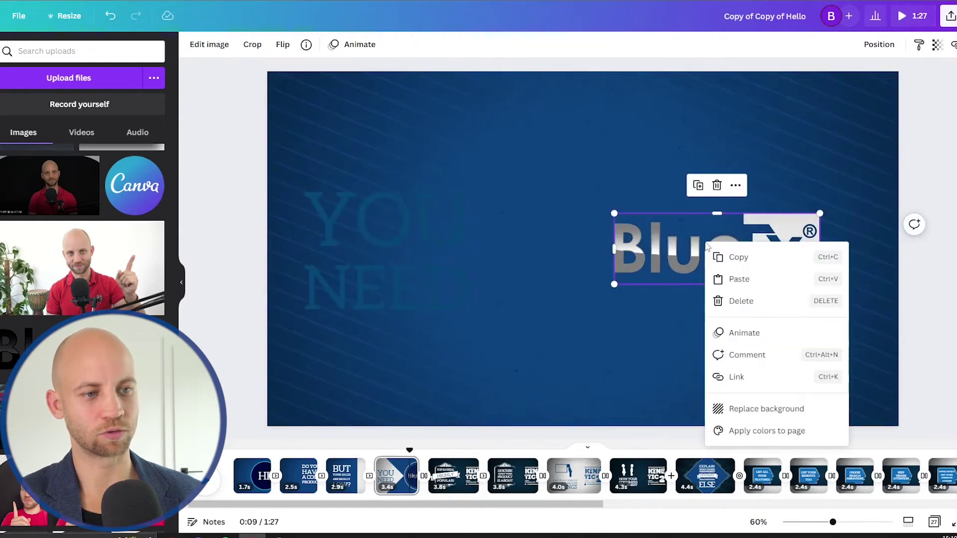
left_click(737, 257)
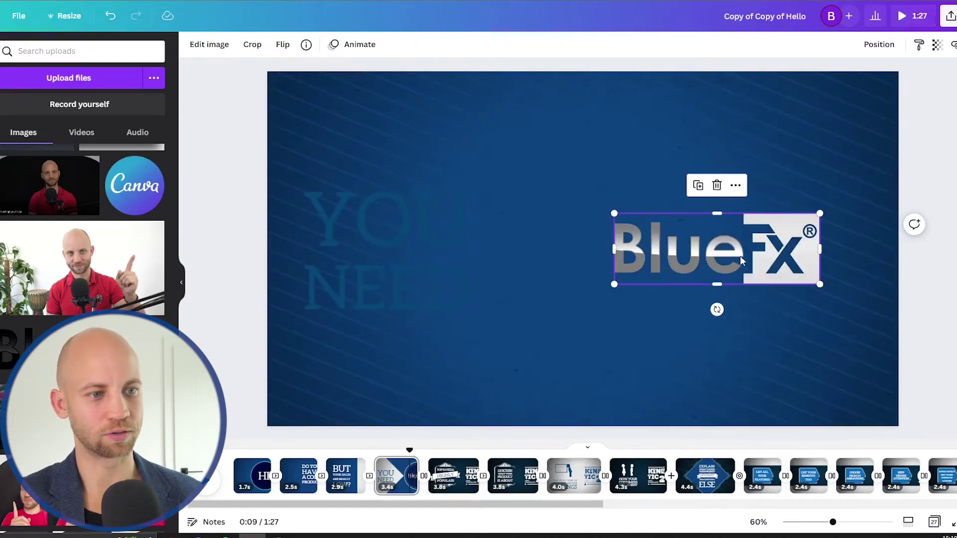
- Delete the Kinetic 2 title group from the Top Rated & Highly Popular scene
left_click(451, 476)
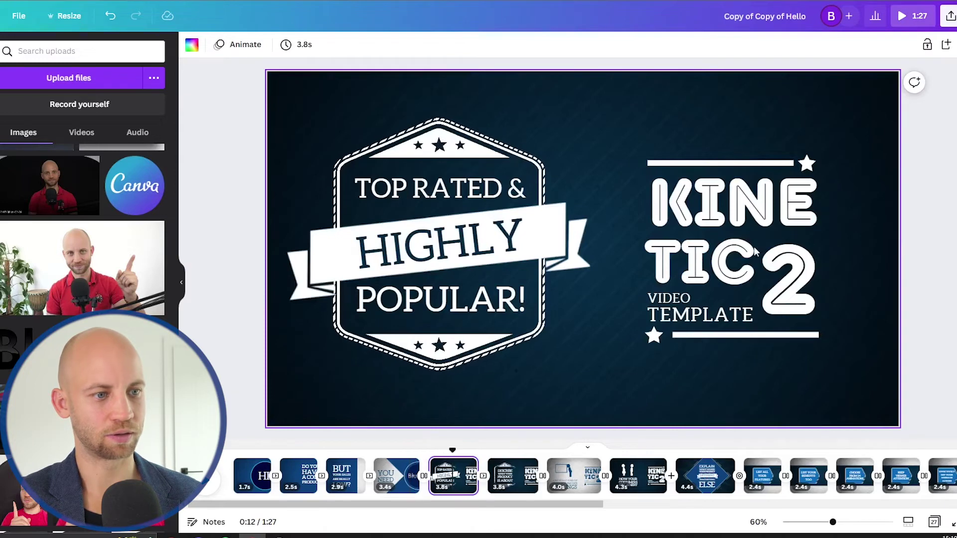
left_click(755, 254)
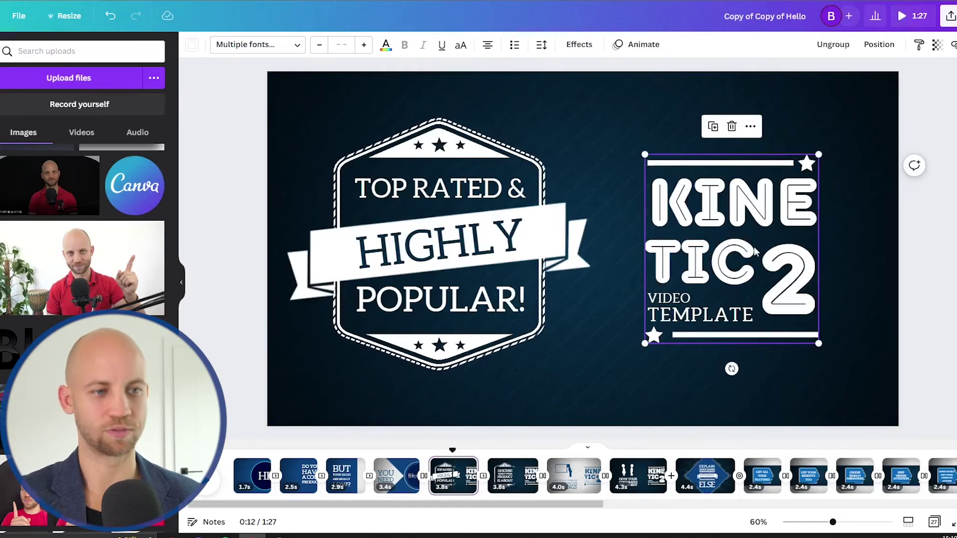
left_click(731, 127)
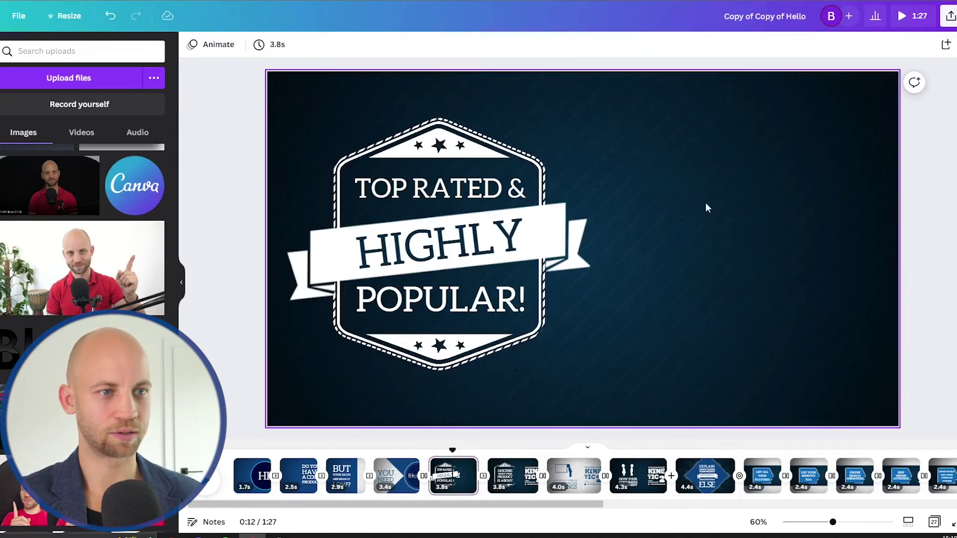
- Paste the BlueFX logo into the Top Rated scene, allowing clipboard access, and nudge it into place
right_click(690, 256)
left_click(745, 218)
right_click(736, 219)
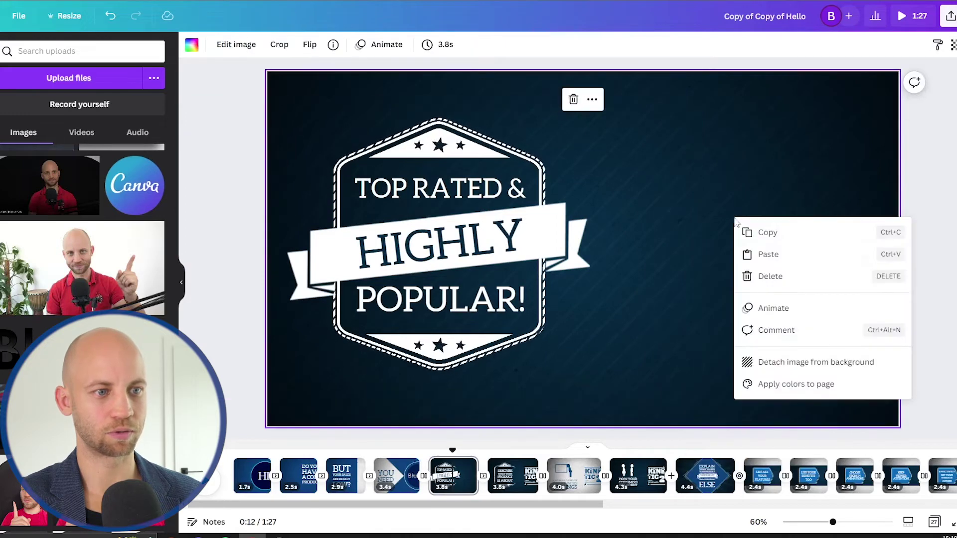
left_click(760, 256)
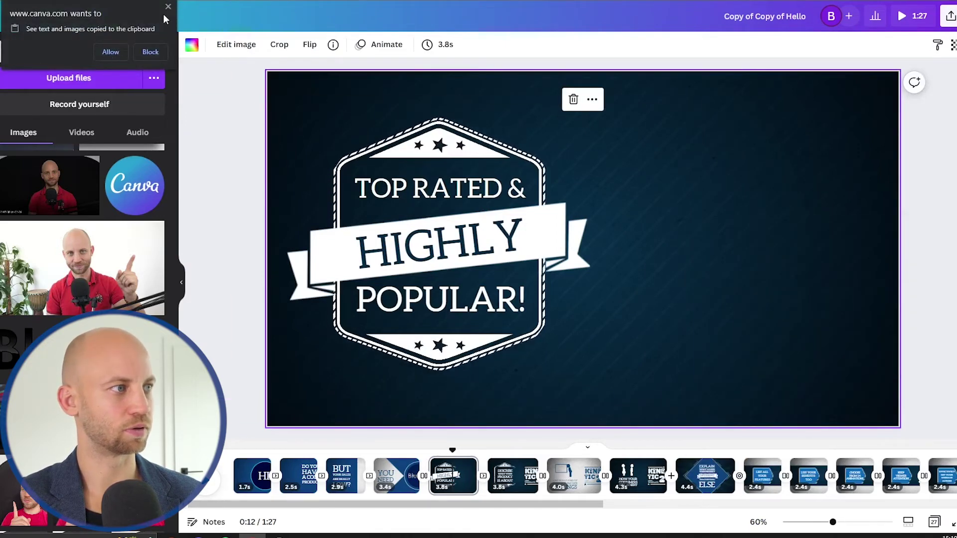
left_click(110, 51)
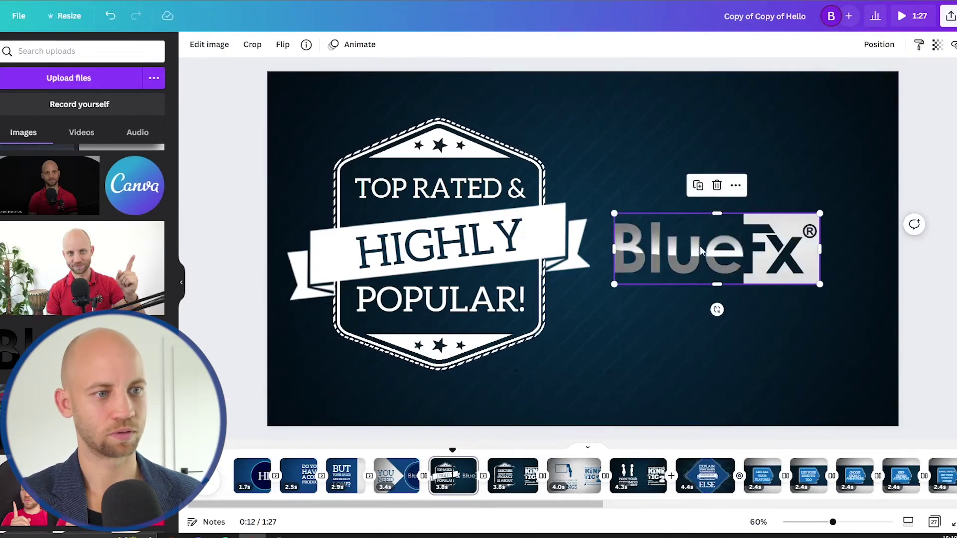
left_click_drag(700, 248, 719, 249)
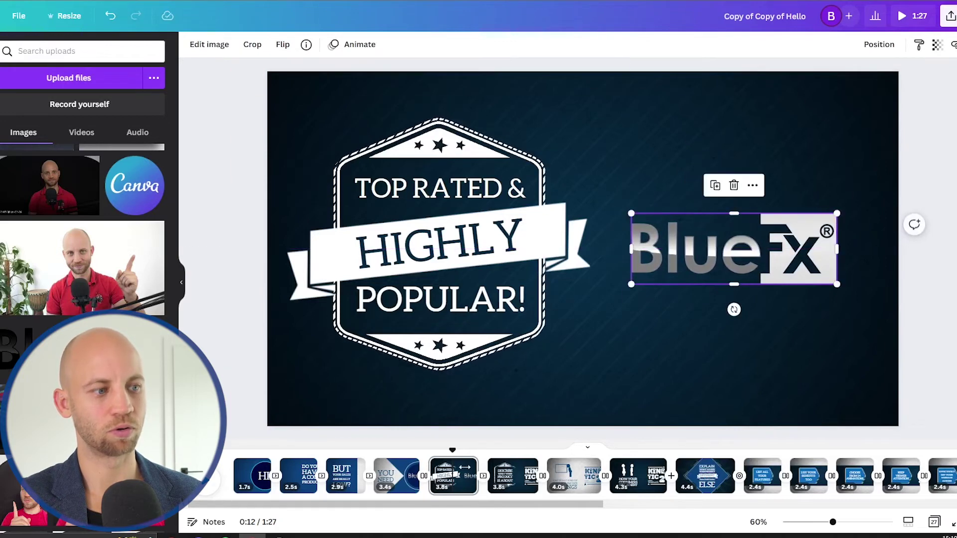
left_click_drag(452, 452, 418, 451)
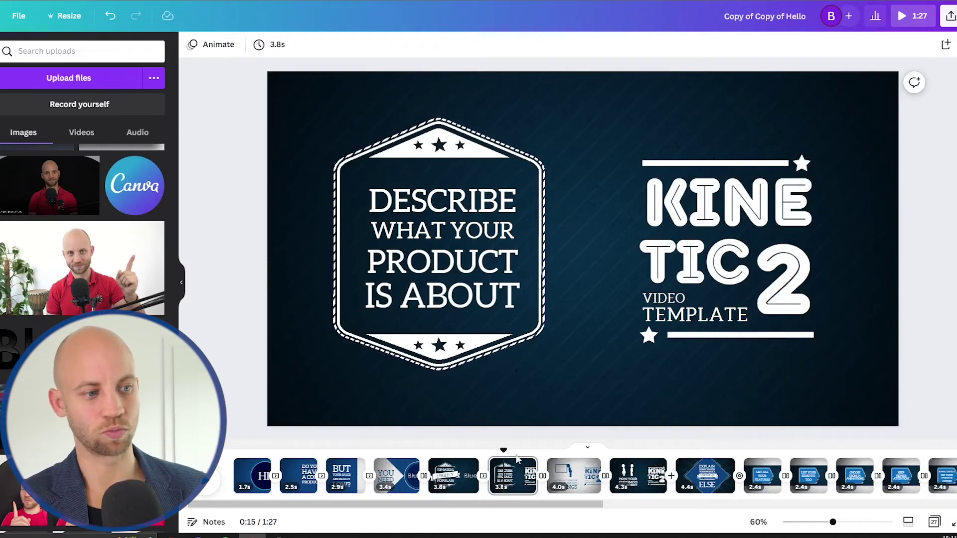
- Scrub the timeline forward past the feature and benefit scenes to the 'Place custom video & descriptions here' scene
left_click_drag(505, 451, 597, 452)
left_click_drag(596, 451, 771, 452)
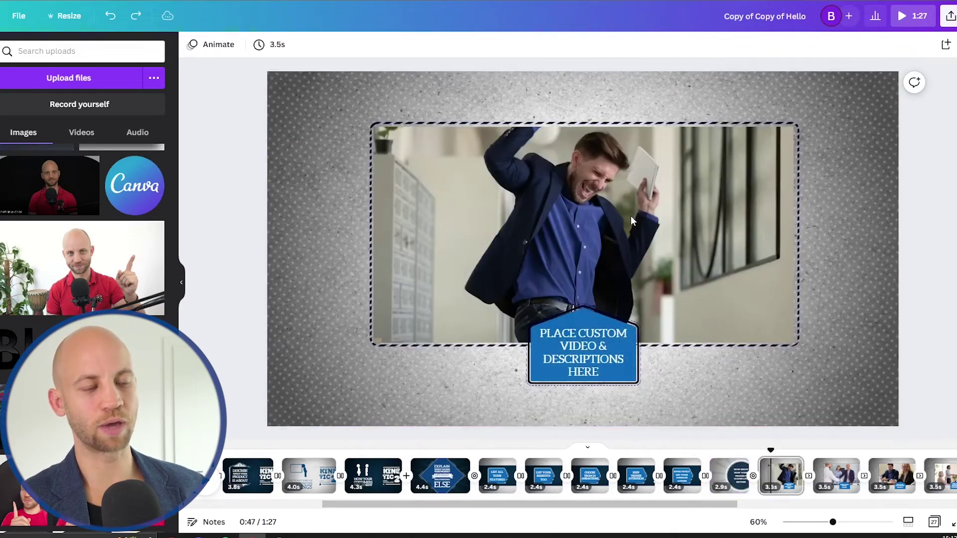
- Select the placeholder man photo and upload a picture from File Explorer into Canva's image uploads
left_click(629, 217)
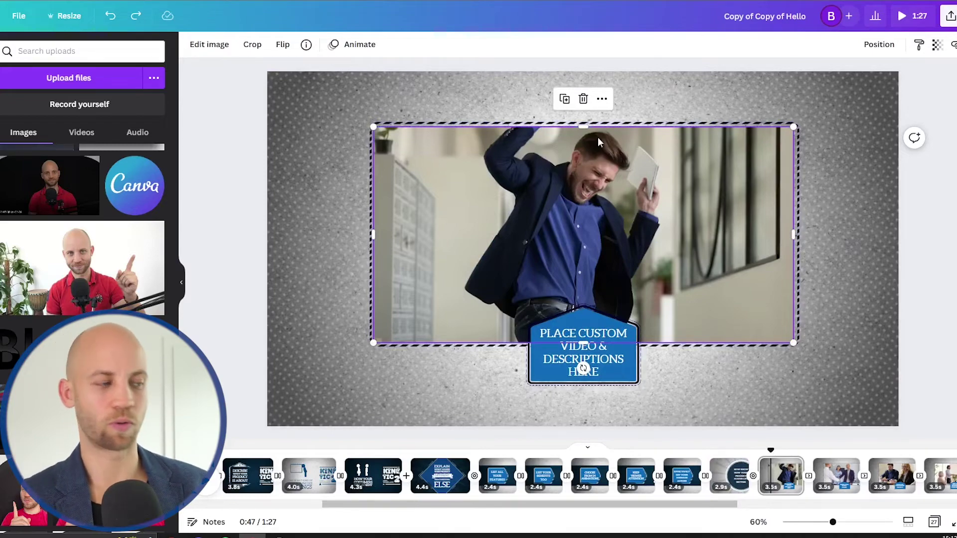
left_click(333, 535)
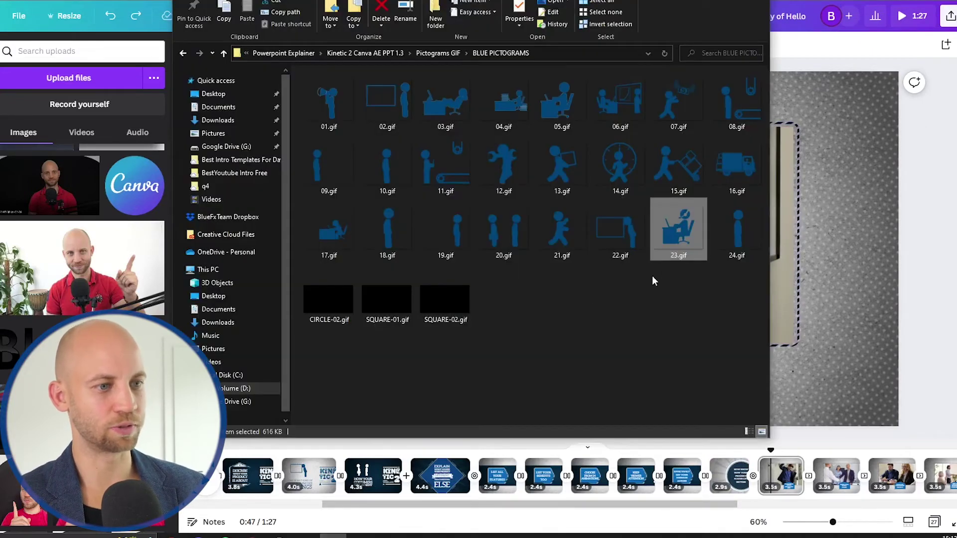
left_click_drag(683, 229, 502, 340)
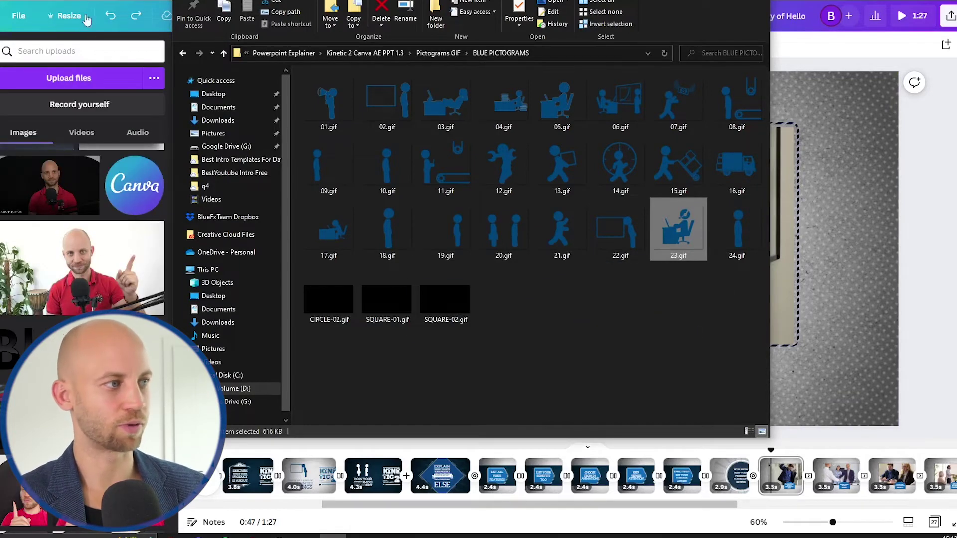
left_click(31, 2)
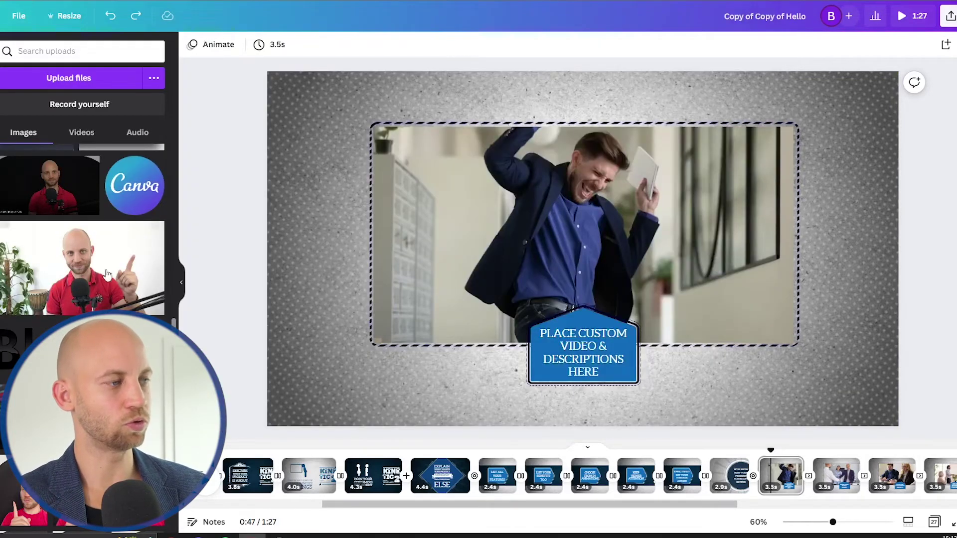
mouse_move(111, 273)
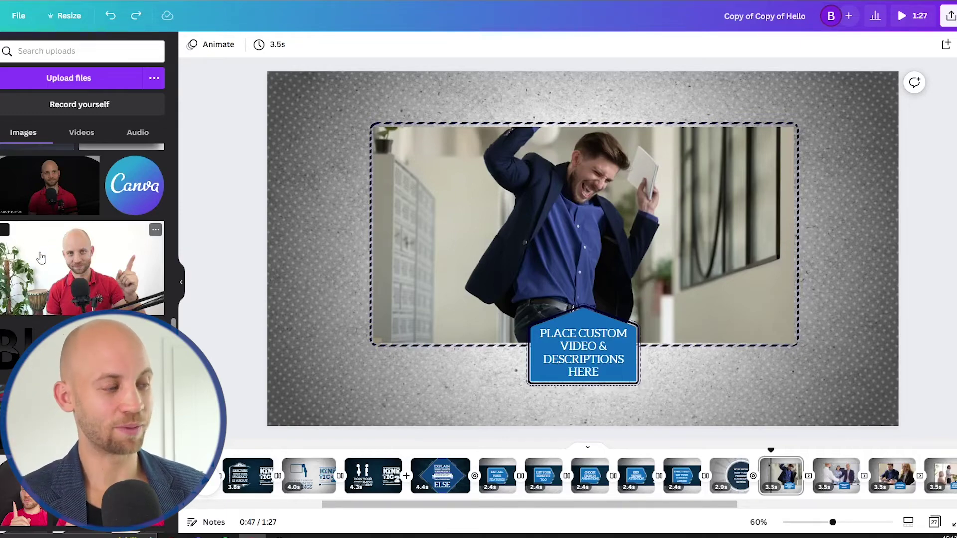
- Drop the presenter's uploaded photo onto the frame, replacing the placeholder, then select the text badge
left_click_drag(44, 259, 451, 228)
left_click_drag(380, 315, 433, 260)
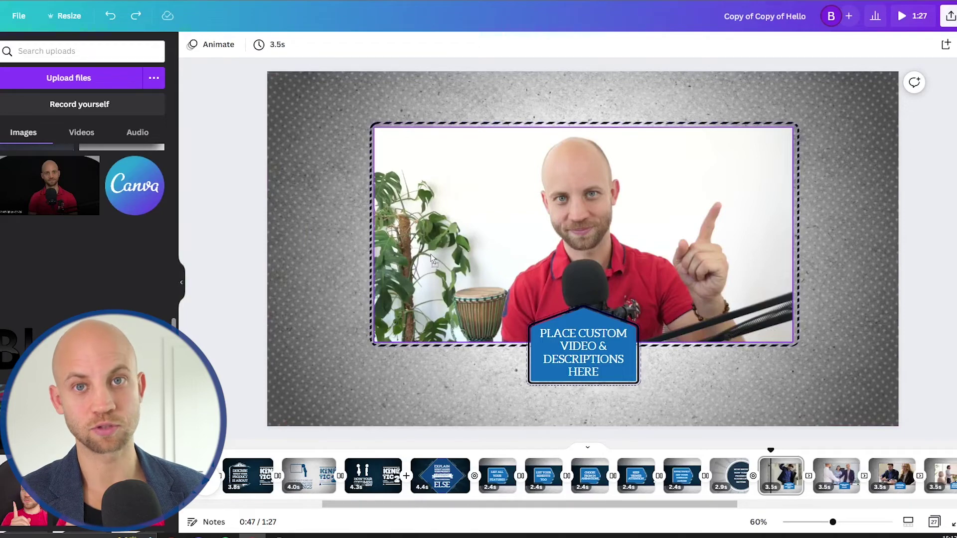
left_click_drag(433, 259, 430, 259)
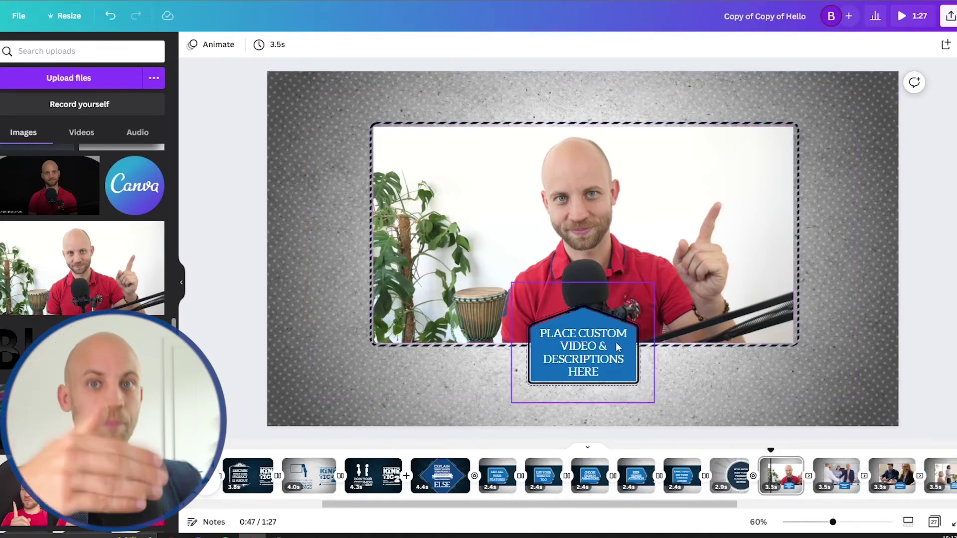
left_click(587, 346)
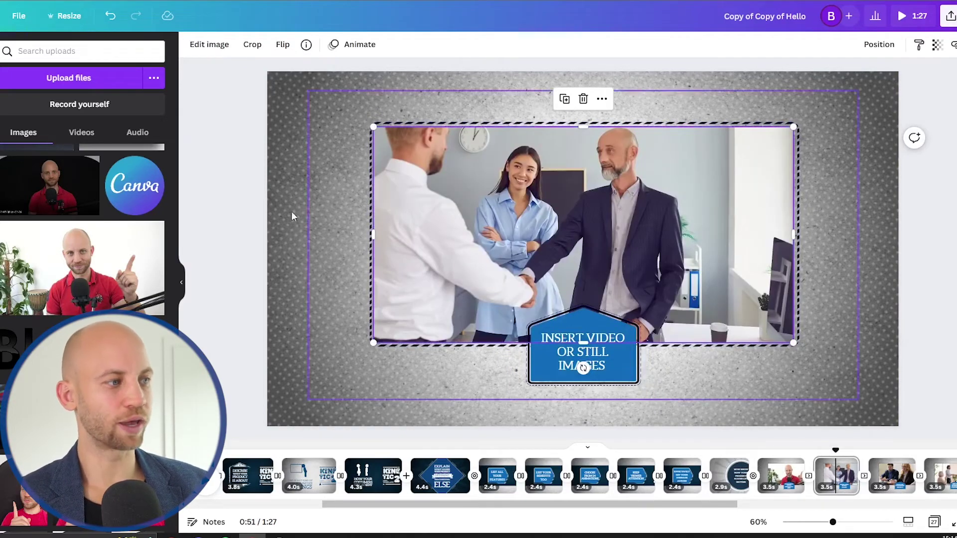
- Place the presenter video from Uploads > Videos into the handshake scene's frame
left_click(75, 133)
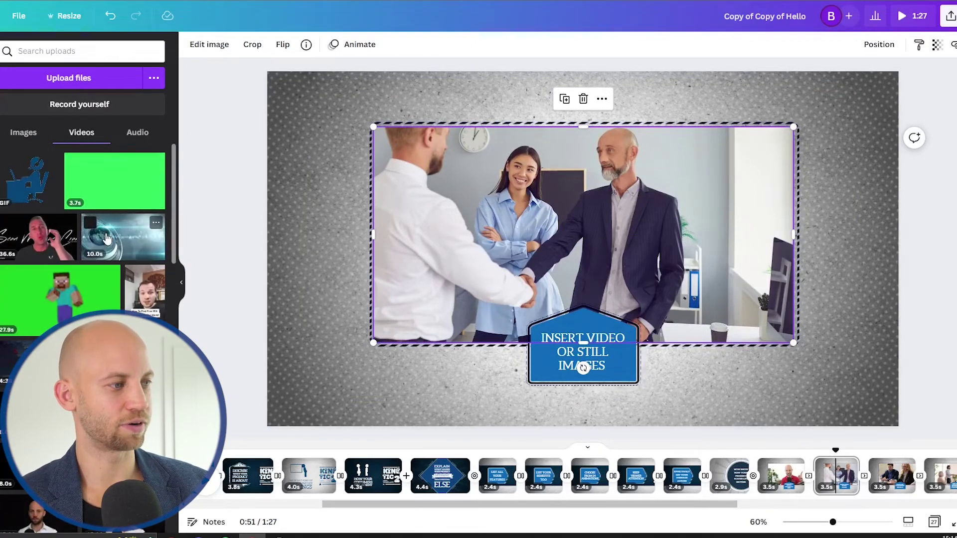
scroll(112, 252, "down", 2)
scroll(114, 256, "down", 2)
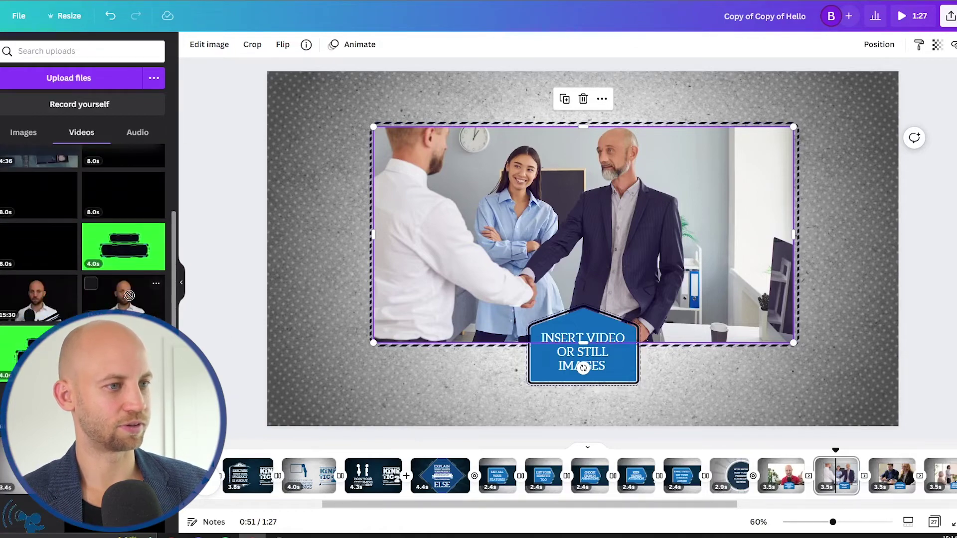
left_click_drag(129, 295, 511, 227)
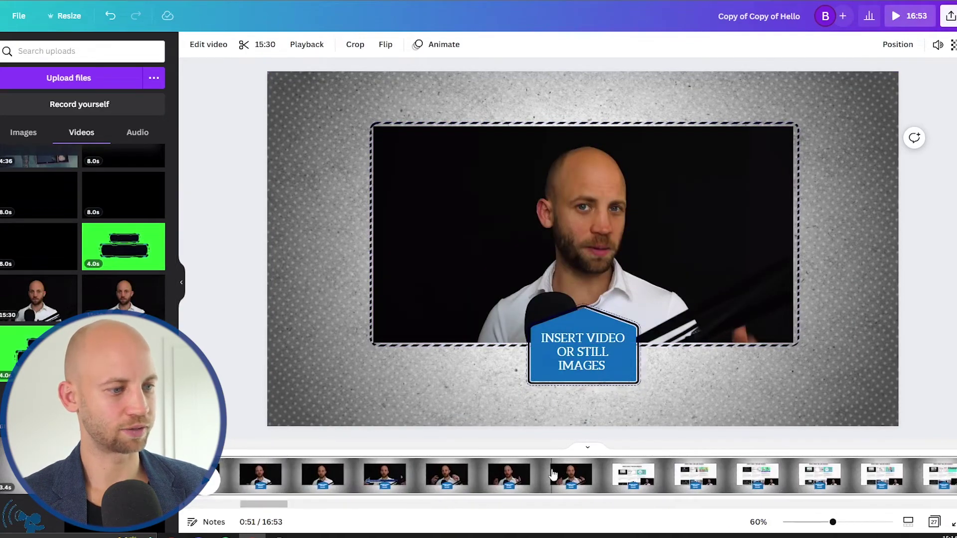
- Trim the end of the long presenter clip in the timeline
left_click_drag(269, 505, 939, 505)
left_click(854, 483)
left_click_drag(854, 483, 367, 476)
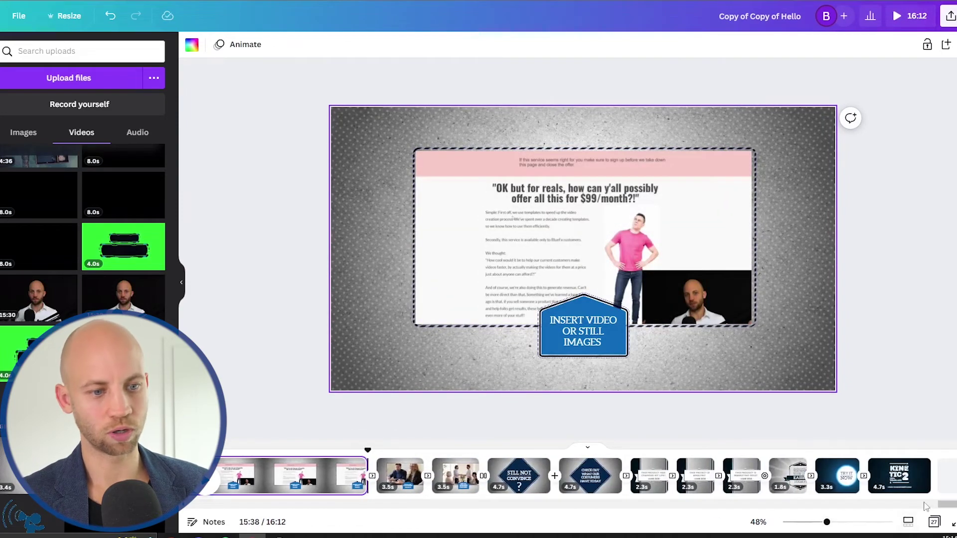
- Split the presenter page at 0:59, then undo the split with Ctrl+Z
left_click_drag(952, 508, 250, 504)
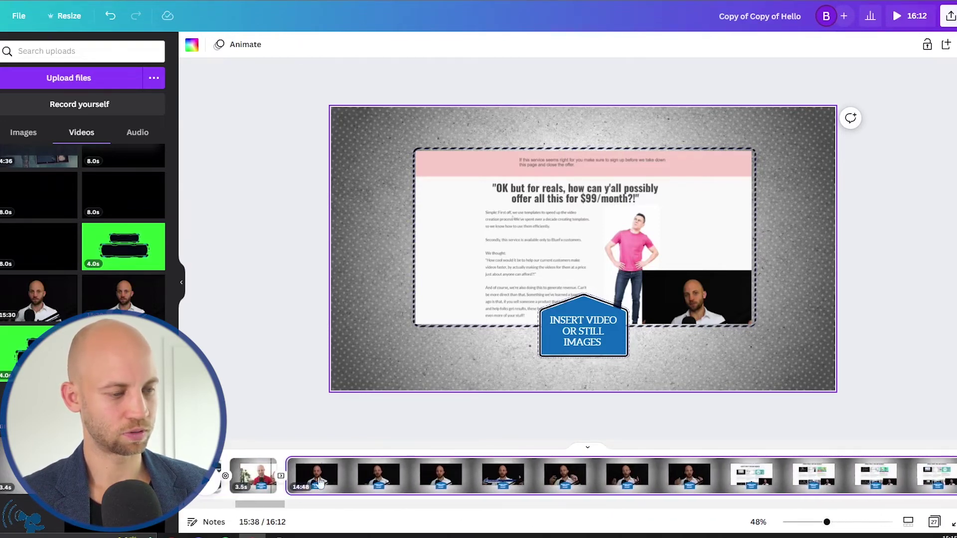
left_click(408, 482)
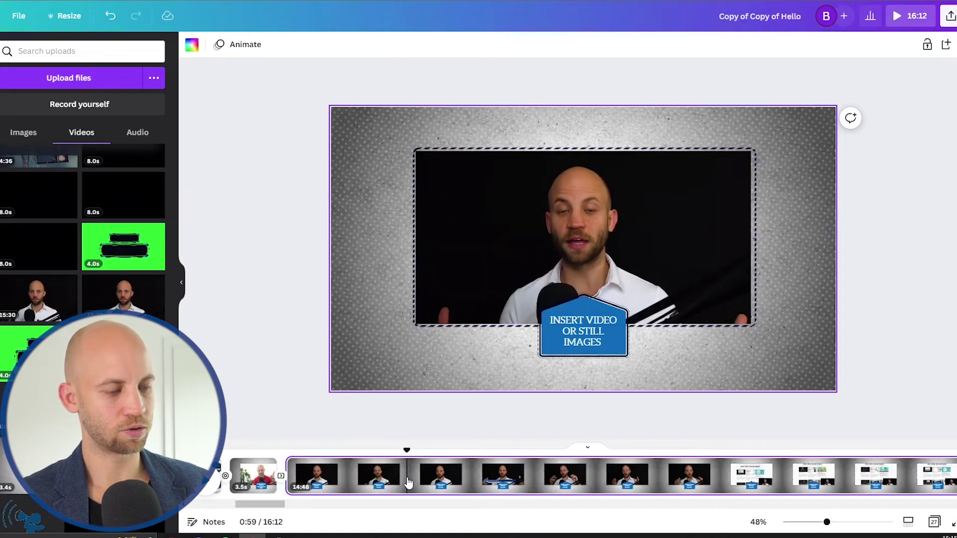
right_click(408, 482)
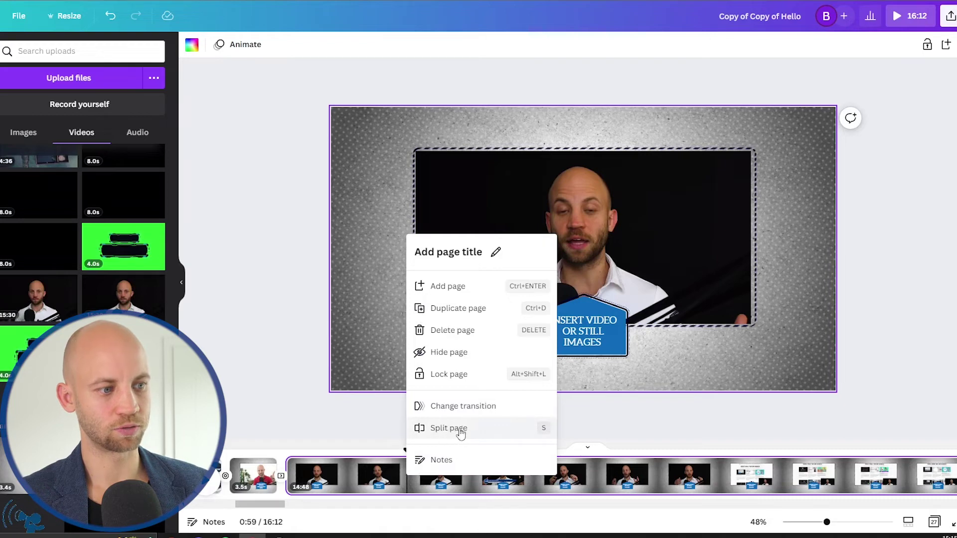
right_click(407, 491)
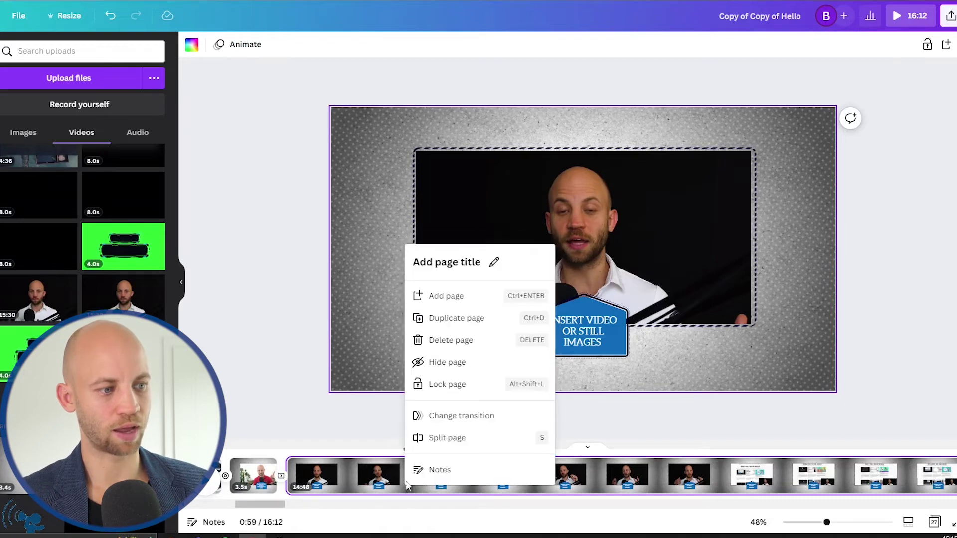
left_click(442, 441)
key("ctrl+z")
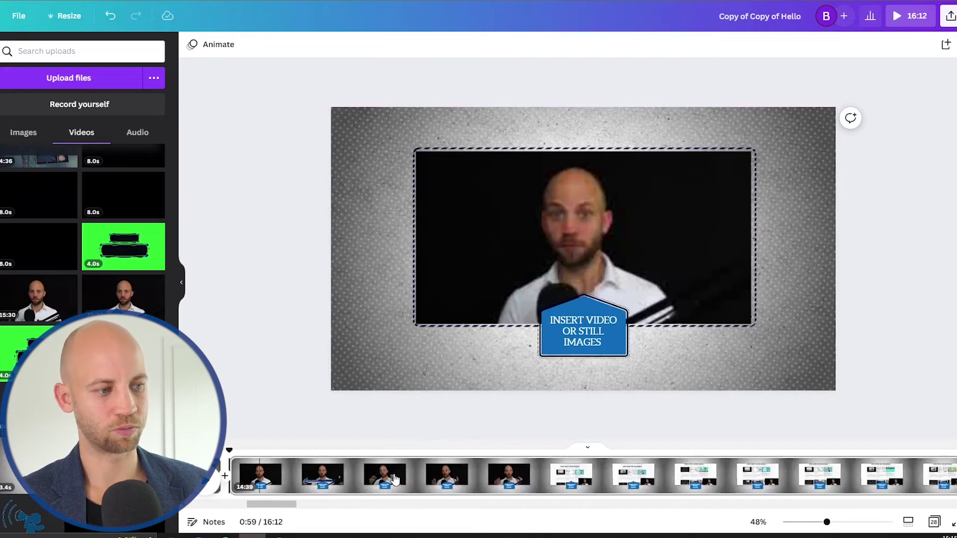
- Delete the 14:39 presenter page, bringing the video to 1:33
left_click(393, 479)
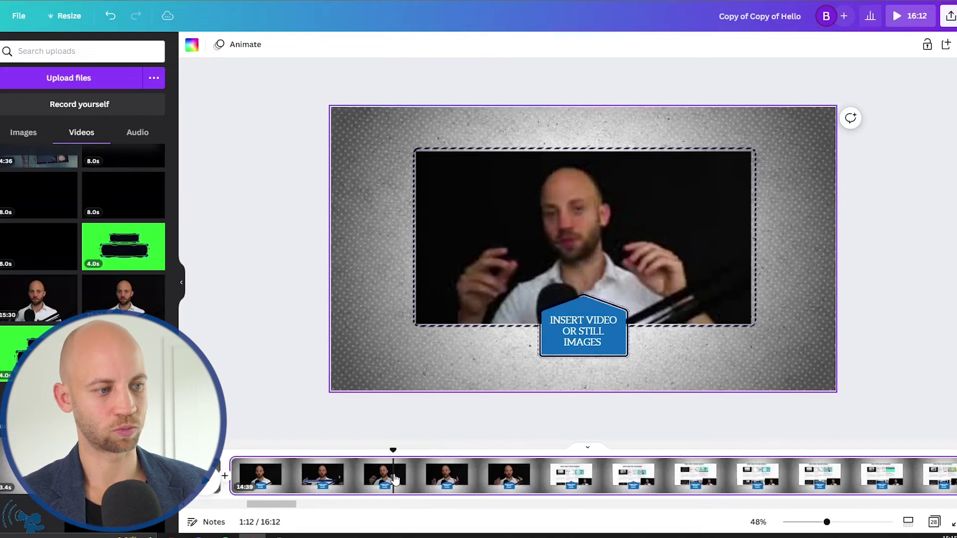
left_click(518, 479)
left_click(321, 486)
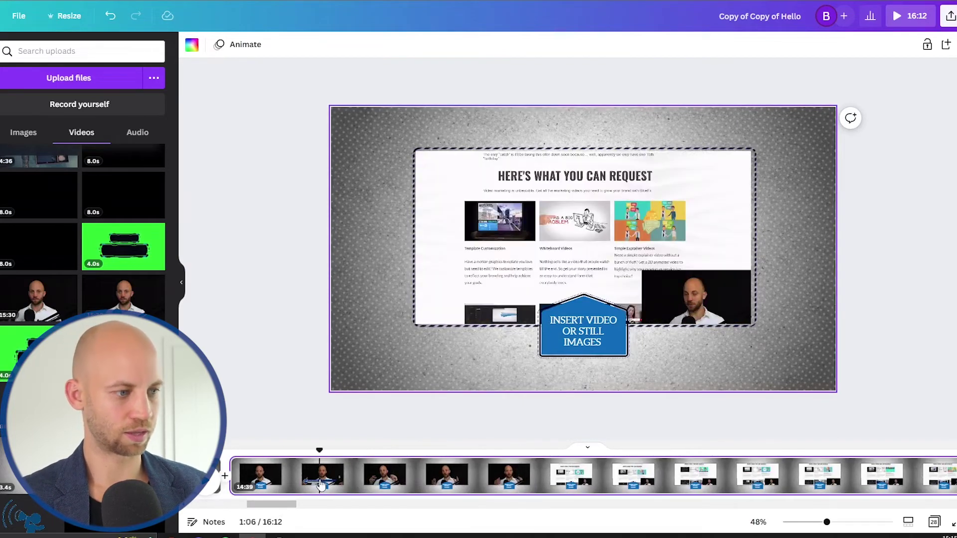
right_click(321, 486)
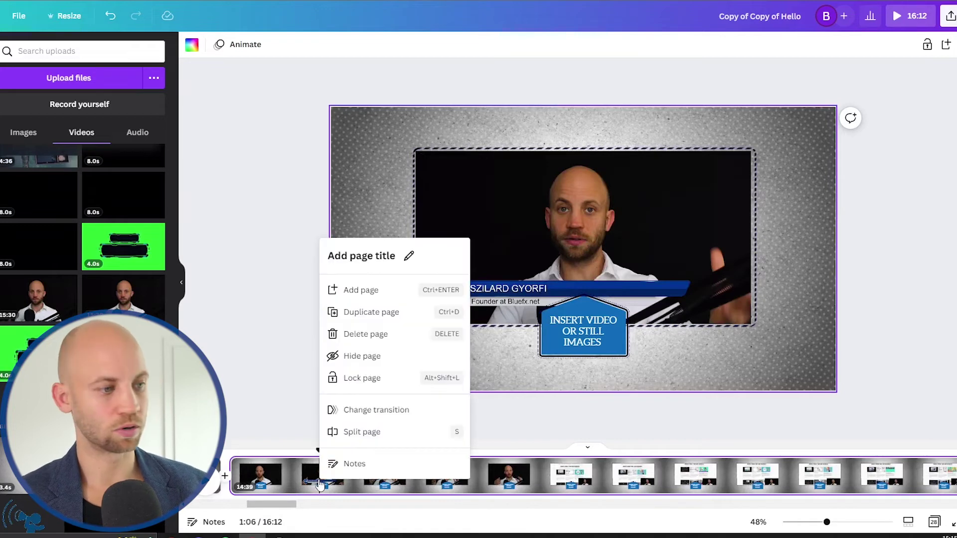
left_click(366, 333)
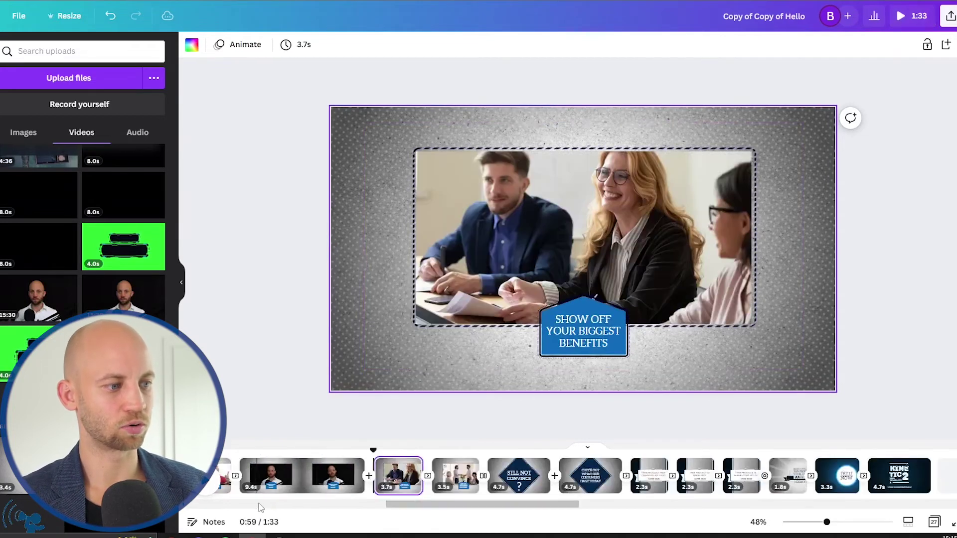
- Duplicate the LIST ALL YOUR BEST FEATURES page in the timeline, making 28 pages
left_click_drag(428, 504, 382, 508)
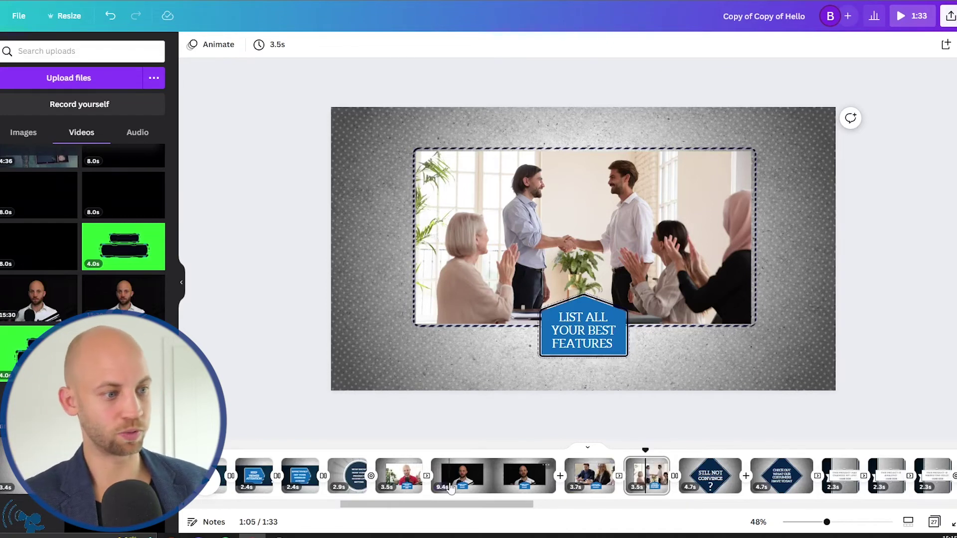
right_click(642, 482)
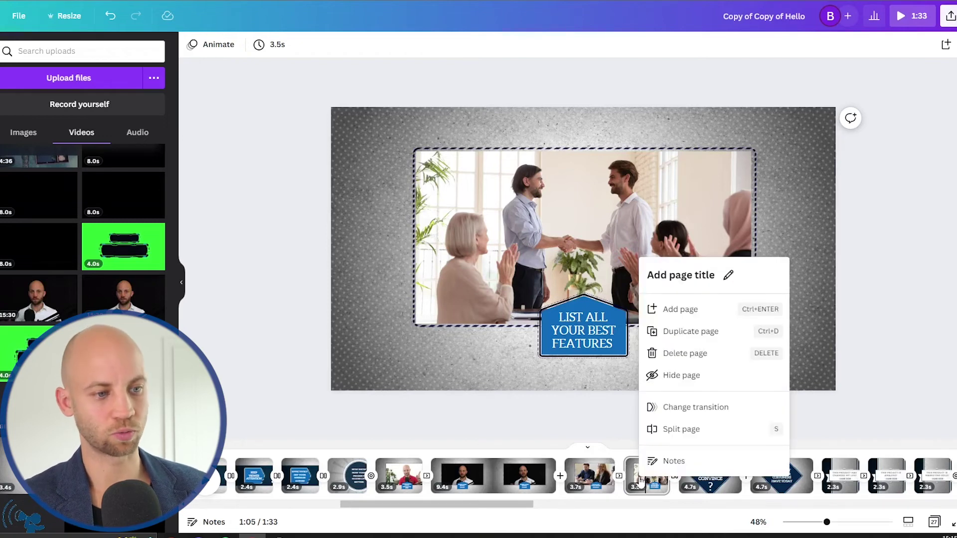
left_click(701, 332)
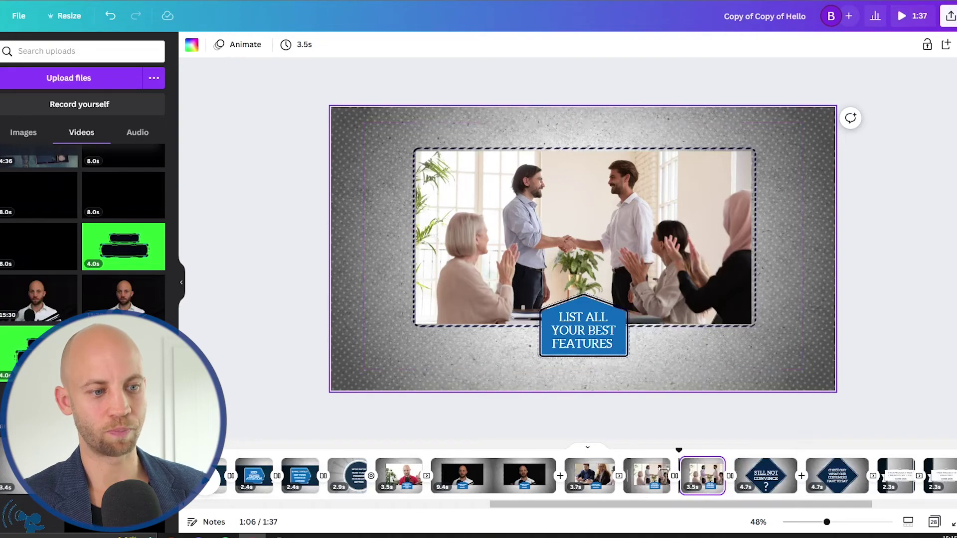
left_click(766, 486)
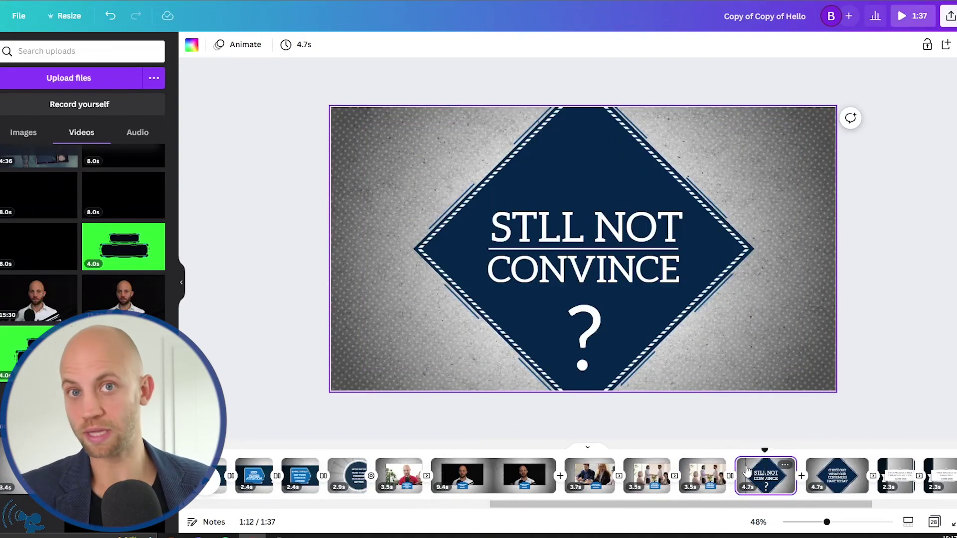
- Move the STLL NOT CONVINCE page to follow the presenter photo scene, then play to preview
left_click_drag(746, 470, 488, 479)
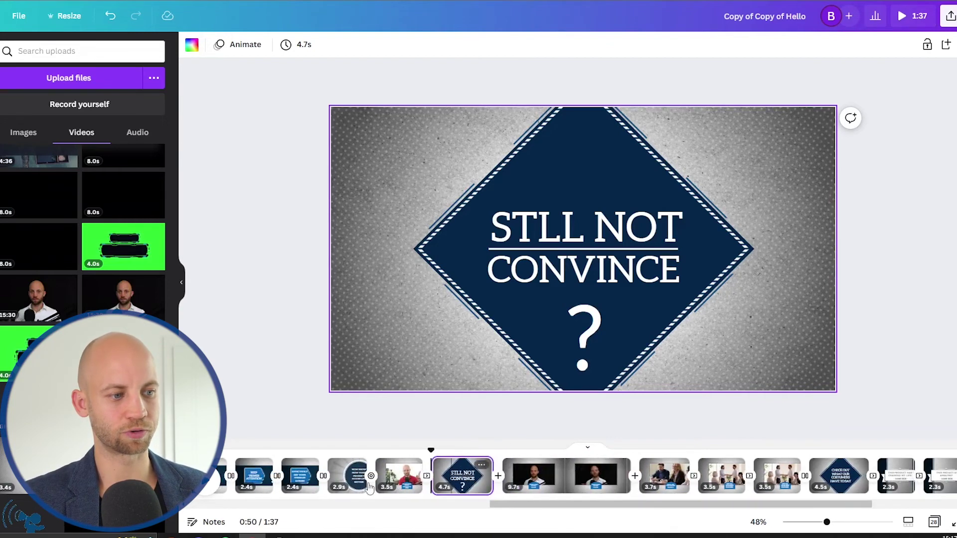
left_click(408, 461)
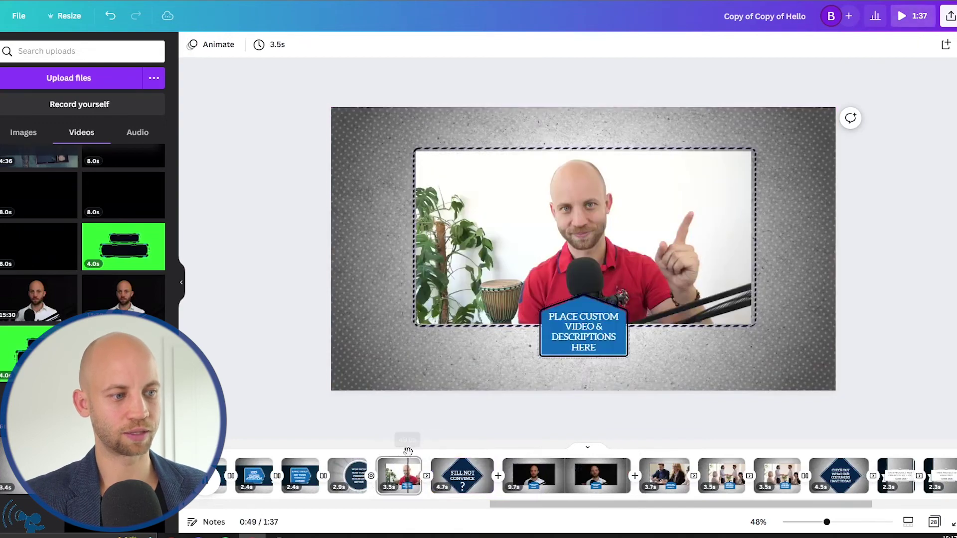
key("space")
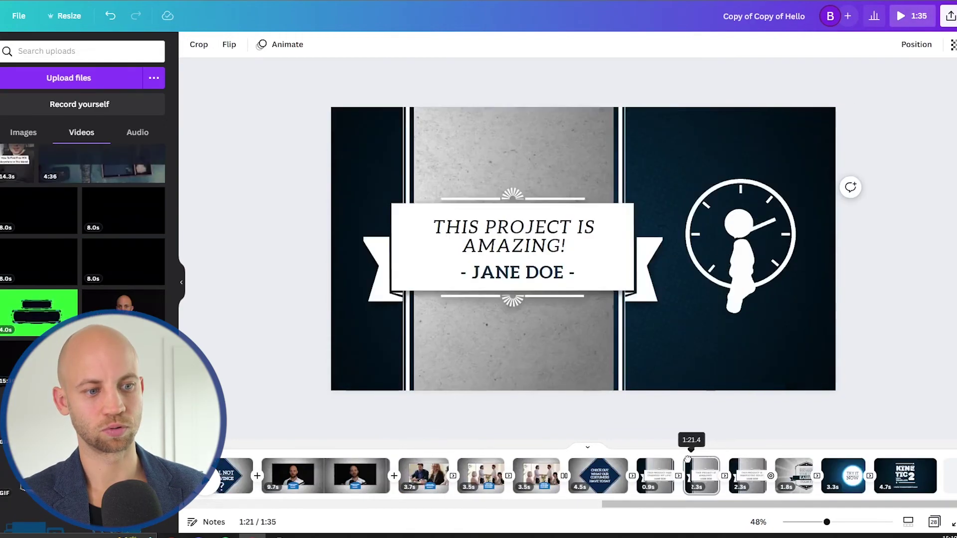
left_click_drag(689, 459, 851, 450)
right_click(852, 450)
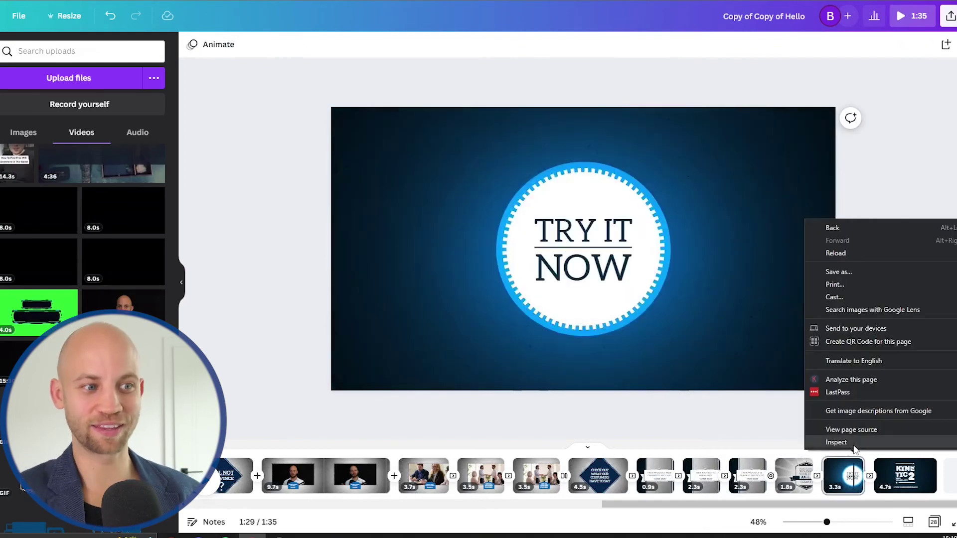
left_click(852, 452)
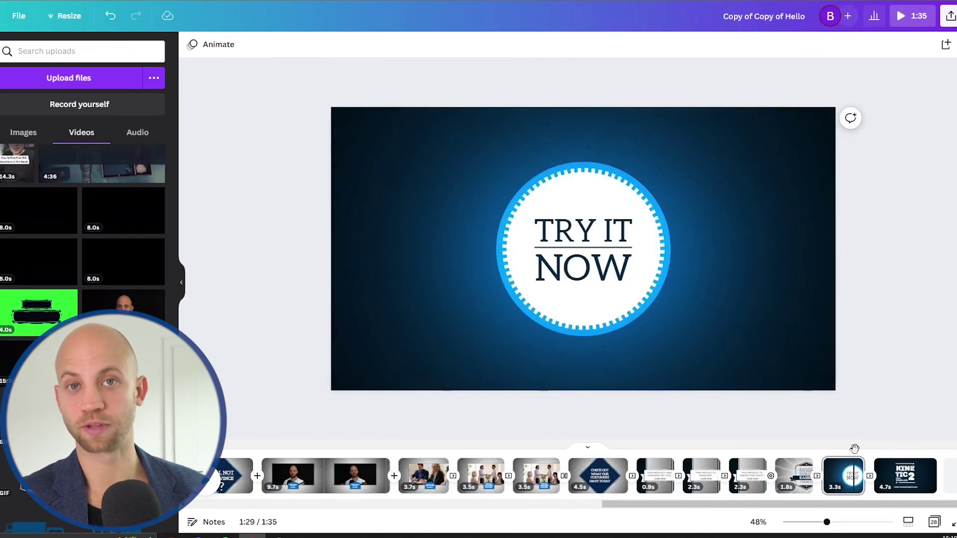